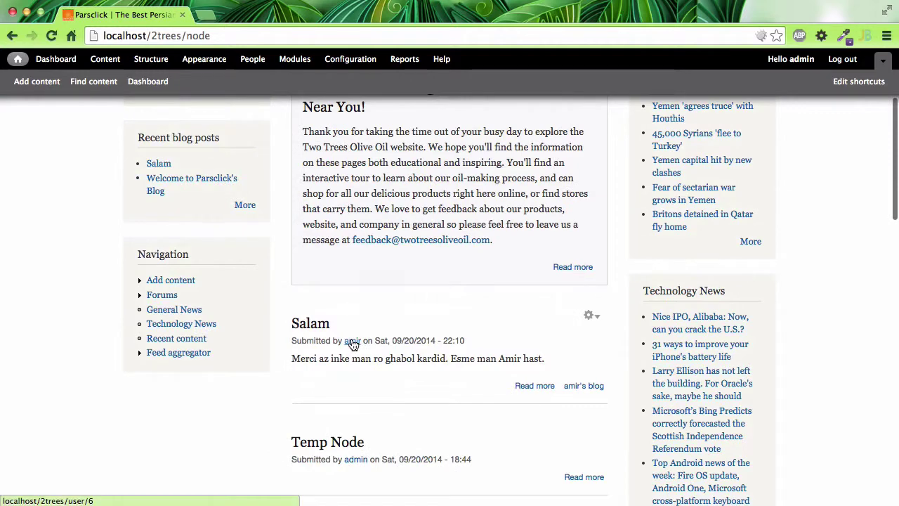
# Go from the Salam post to its author's profile page
pyautogui.scroll(-1, 405, 442)
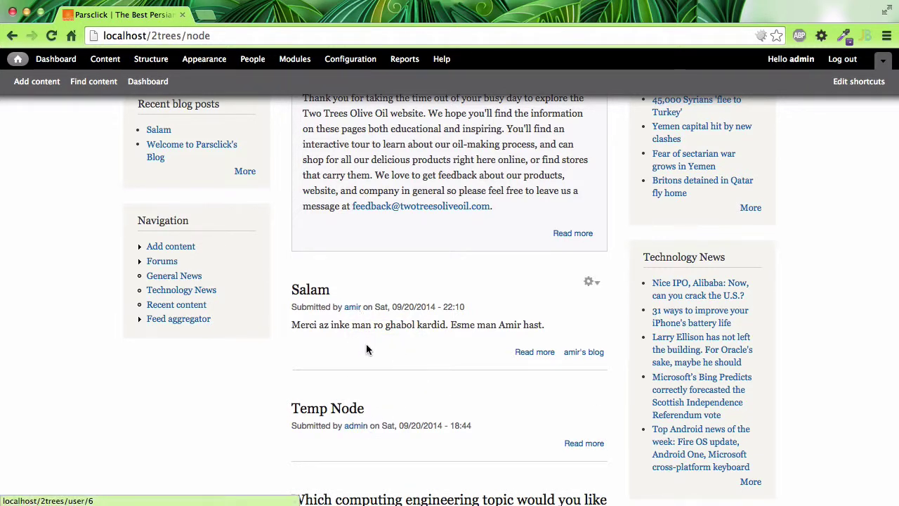
pyautogui.click(355, 425)
pyautogui.hscroll(-5, 358, 414)
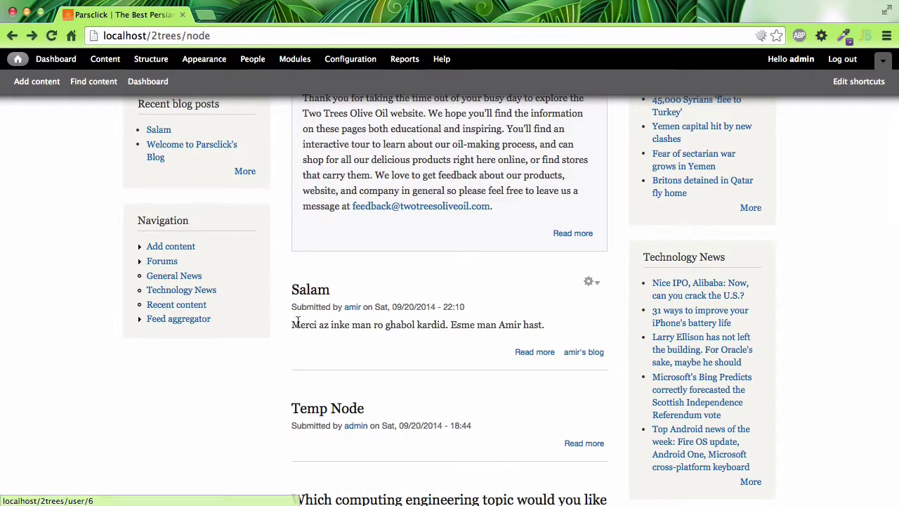
pyautogui.moveTo(288, 322); pyautogui.dragTo(545, 324)
pyautogui.click(365, 327)
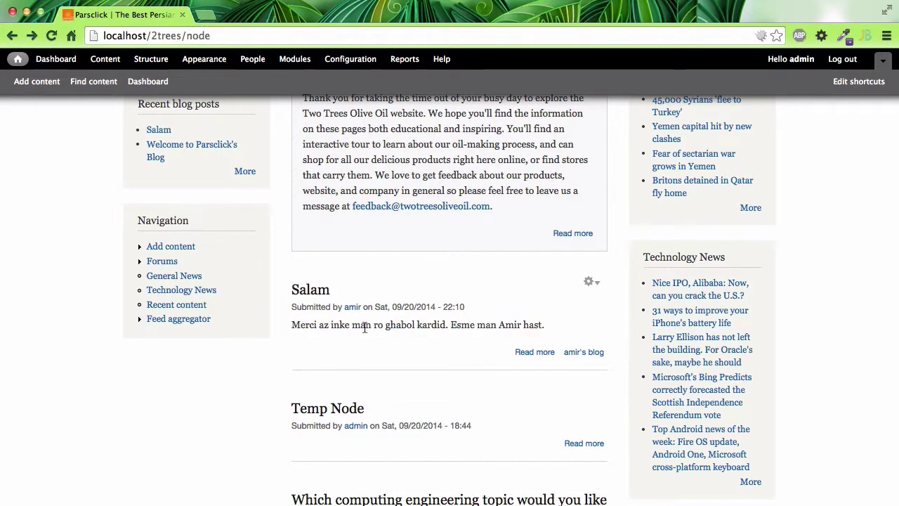
pyautogui.click(351, 307)
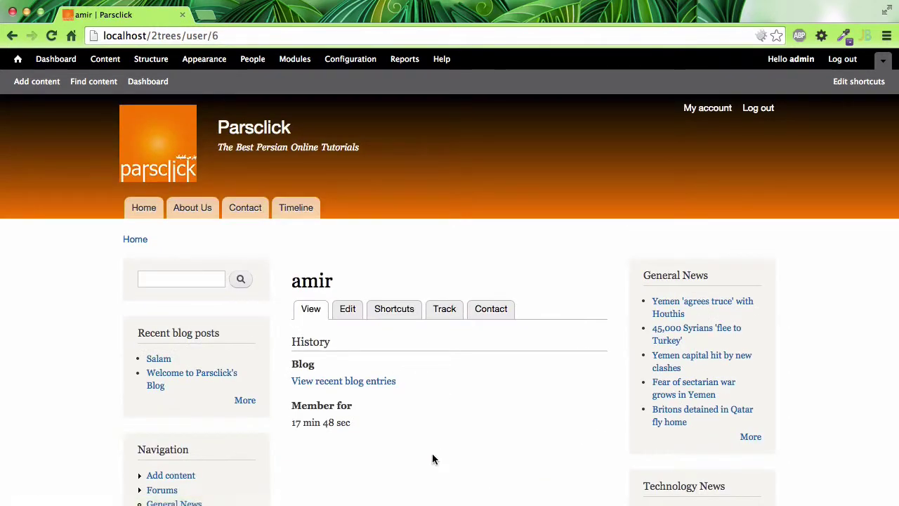
pyautogui.scroll(-2, 441, 398)
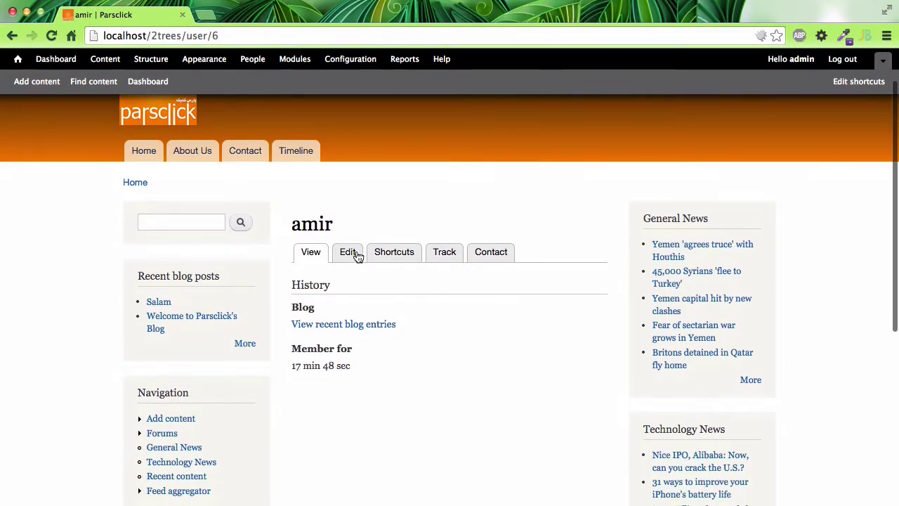
# Check the account's Edit form, then list the user's posted content under Track
pyautogui.click(356, 255)
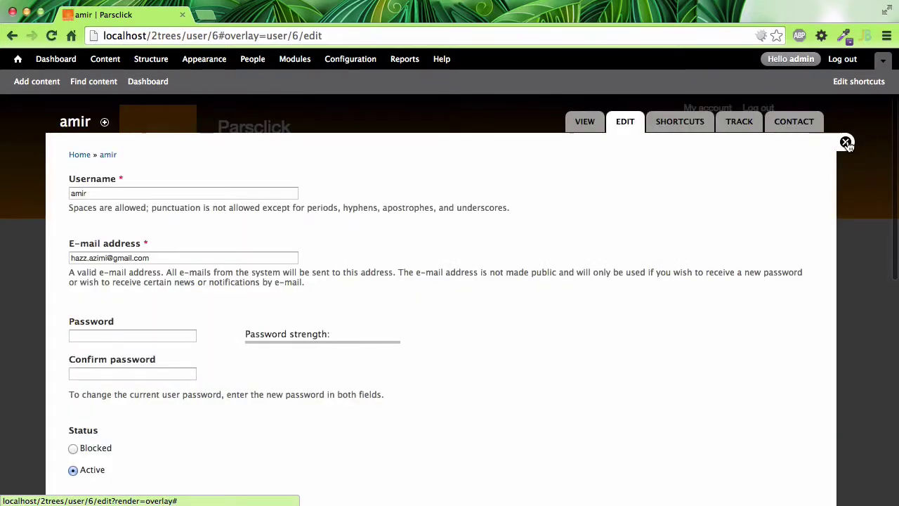
pyautogui.click(845, 142)
pyautogui.click(443, 310)
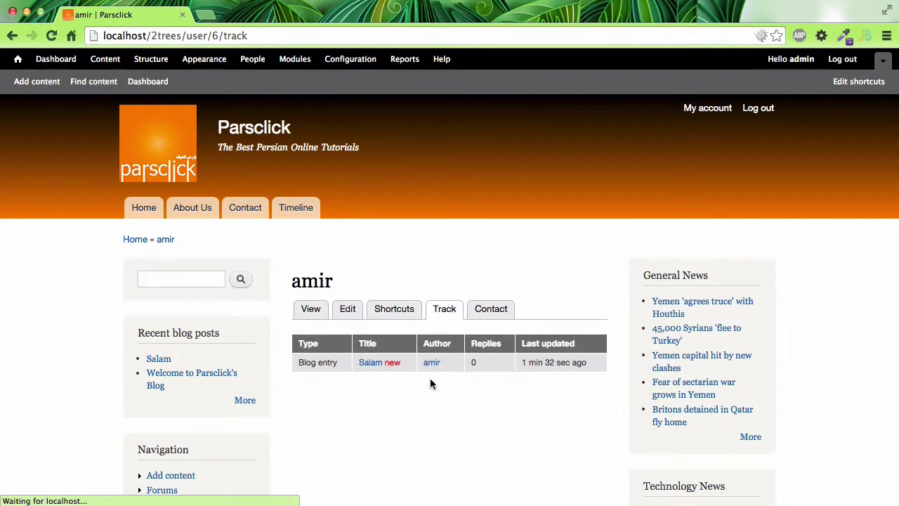
pyautogui.scroll(-2, 421, 373)
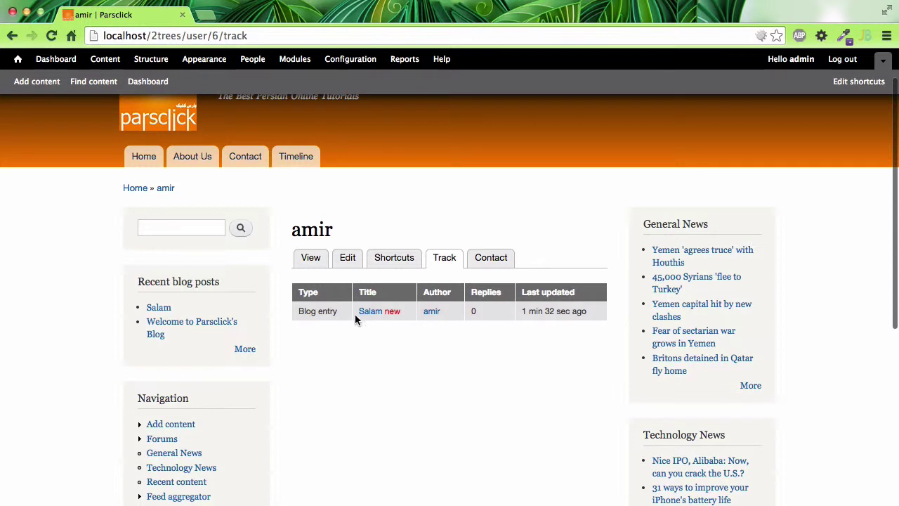
pyautogui.tripleClick(405, 311)
pyautogui.click(372, 311)
# Review the user's tracked content page and reload it
pyautogui.hscroll(-5, 403, 392)
pyautogui.hscroll(5, 403, 392)
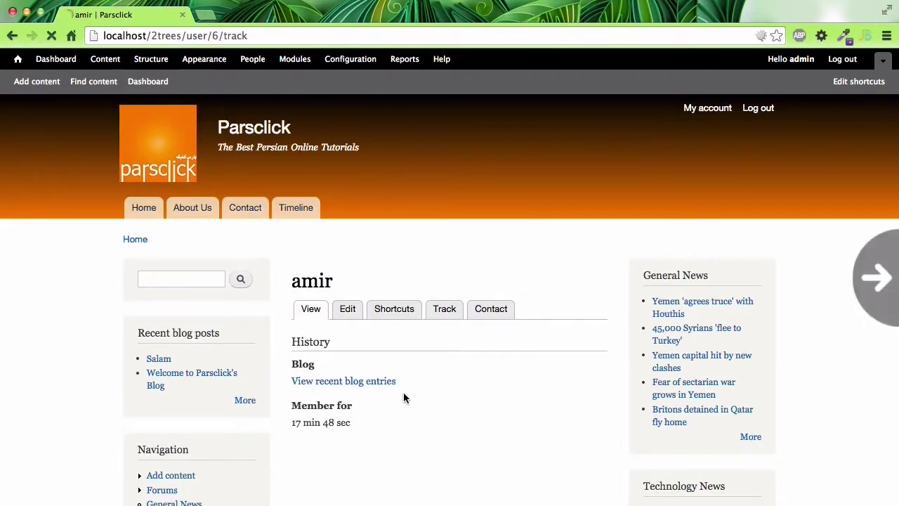
pyautogui.moveTo(561, 321); pyautogui.dragTo(758, 400)
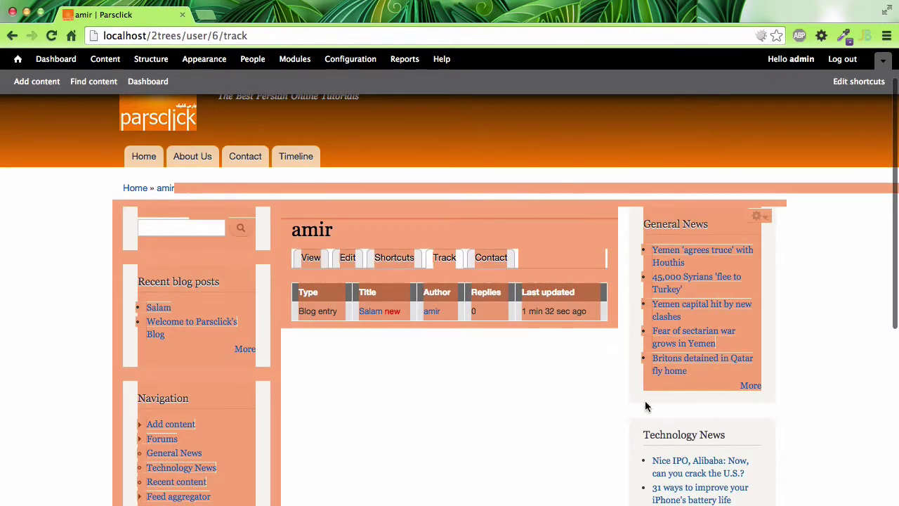
pyautogui.click(646, 406)
pyautogui.hscroll(-5, 496, 393)
pyautogui.hscroll(5, 496, 393)
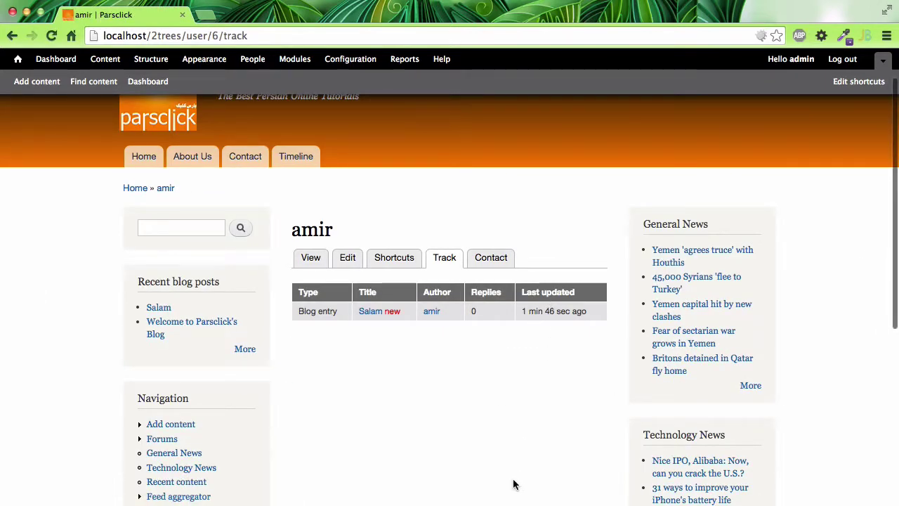
pyautogui.press('super+r')
pyautogui.hscroll(-5, 391, 405)
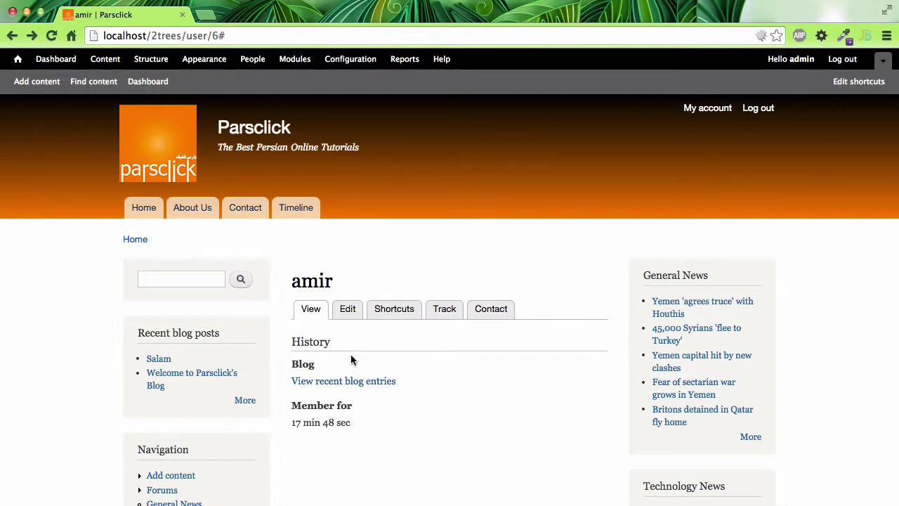
pyautogui.click(335, 61)
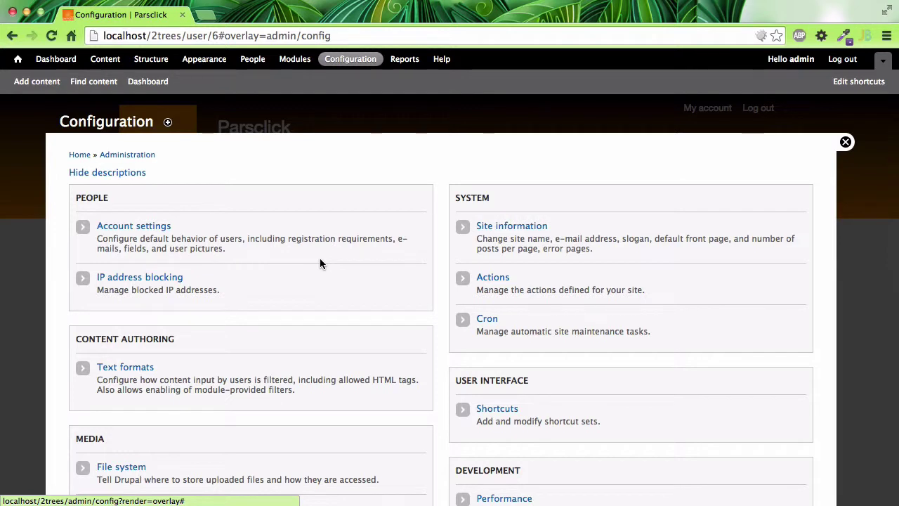
pyautogui.click(166, 228)
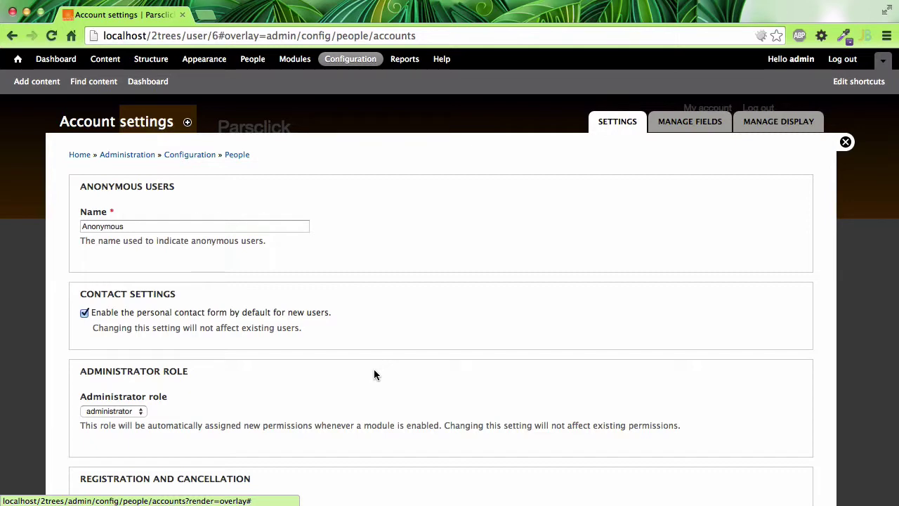
pyautogui.scroll(-3, 374, 369)
pyautogui.scroll(-12, 374, 374)
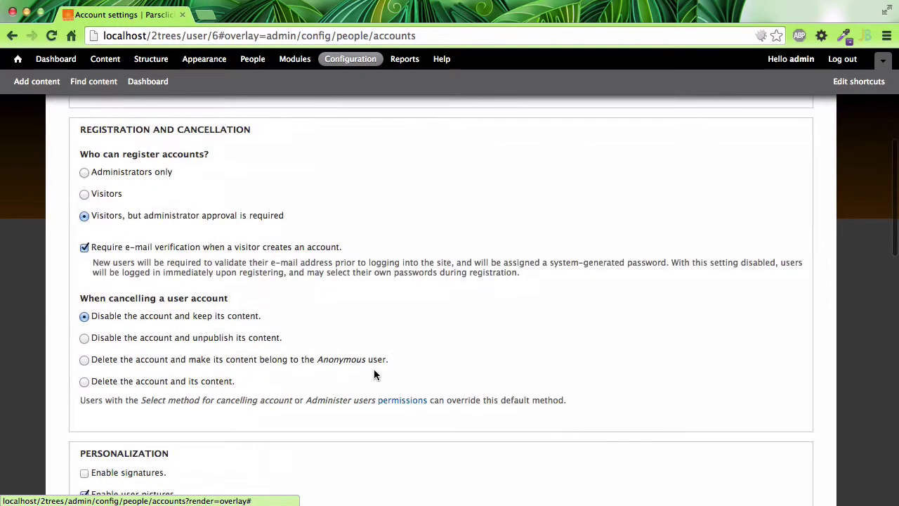
pyautogui.scroll(-16, 374, 375)
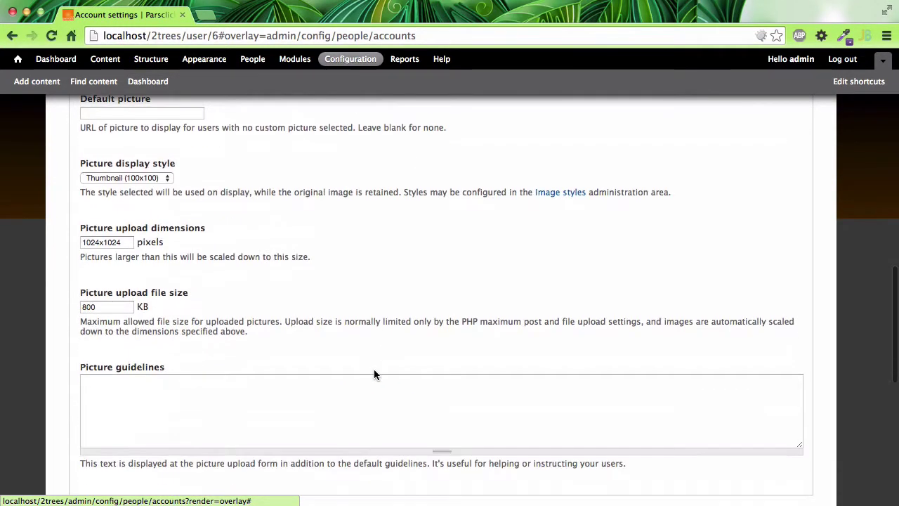
pyautogui.scroll(20, 374, 374)
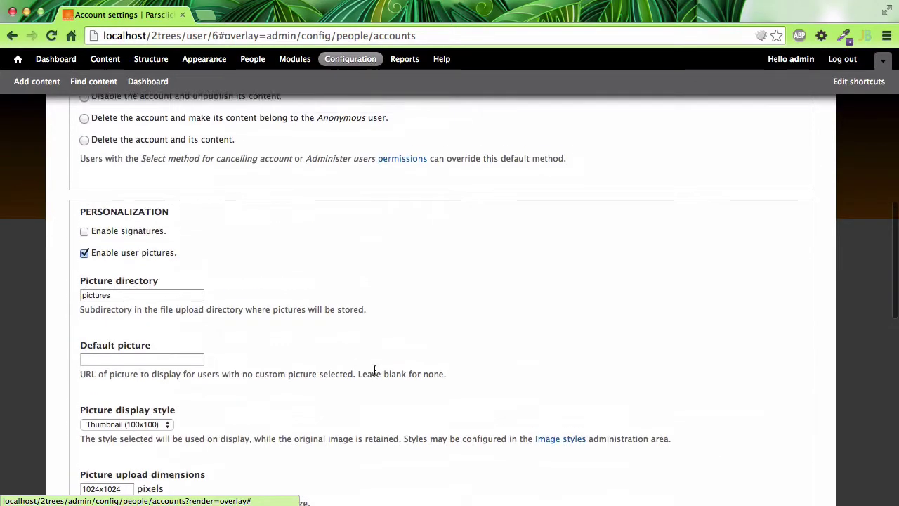
pyautogui.scroll(5, 374, 374)
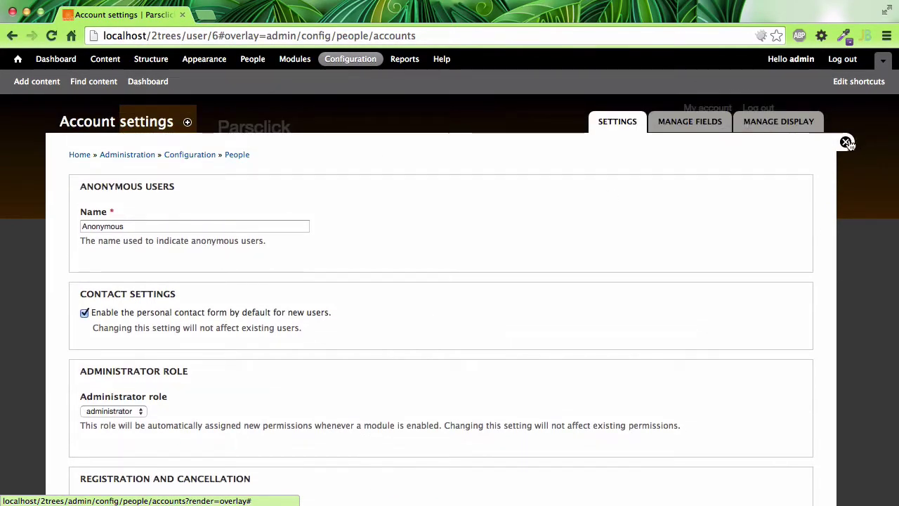
pyautogui.click(680, 125)
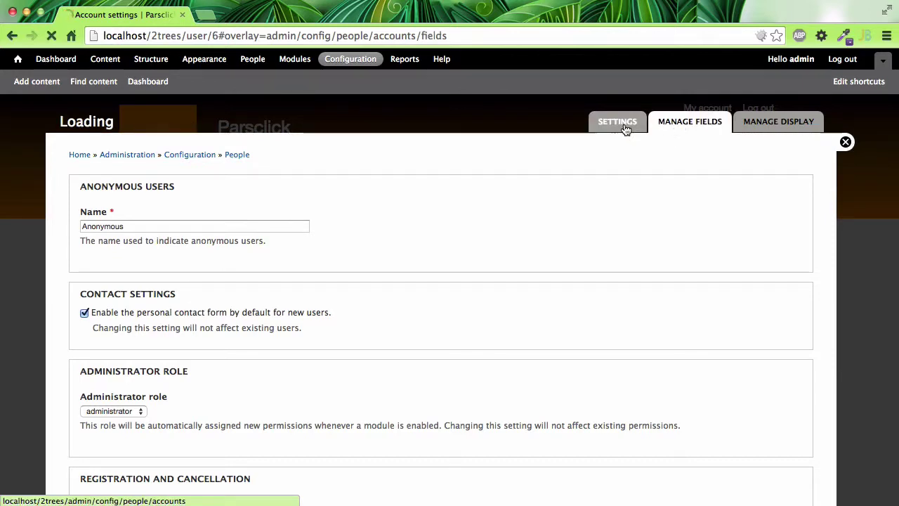
pyautogui.click(623, 128)
pyautogui.click(845, 142)
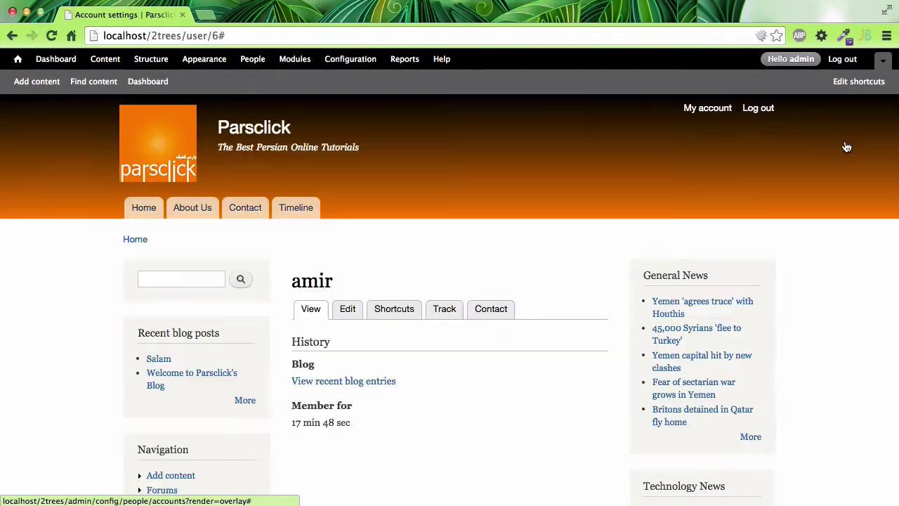
# On the account edit form, choose DSC00756.JPG from the Pictures folder as the user picture
pyautogui.click(347, 309)
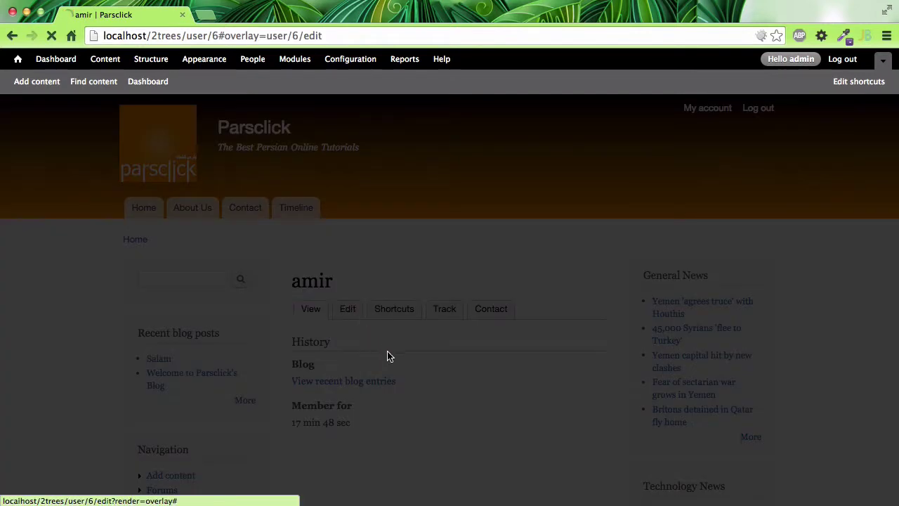
pyautogui.scroll(-3, 390, 360)
pyautogui.scroll(-4, 388, 362)
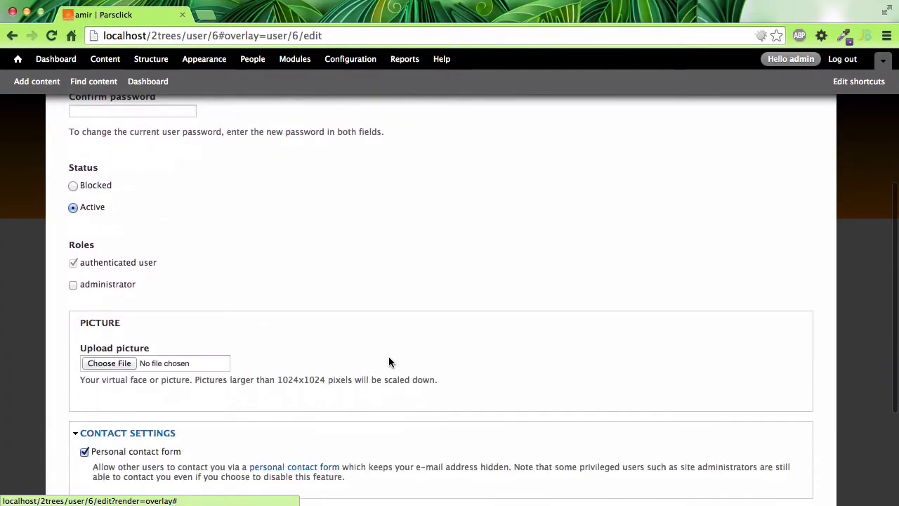
pyautogui.click(112, 364)
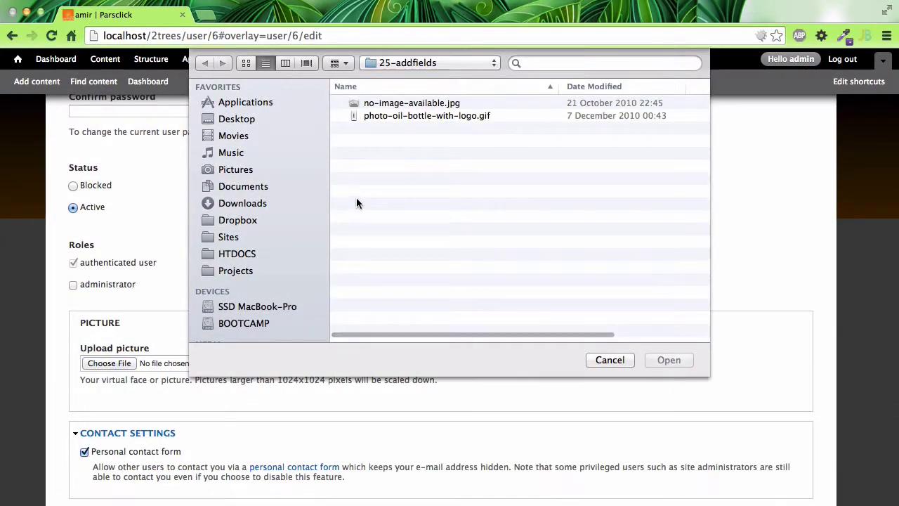
pyautogui.click(241, 167)
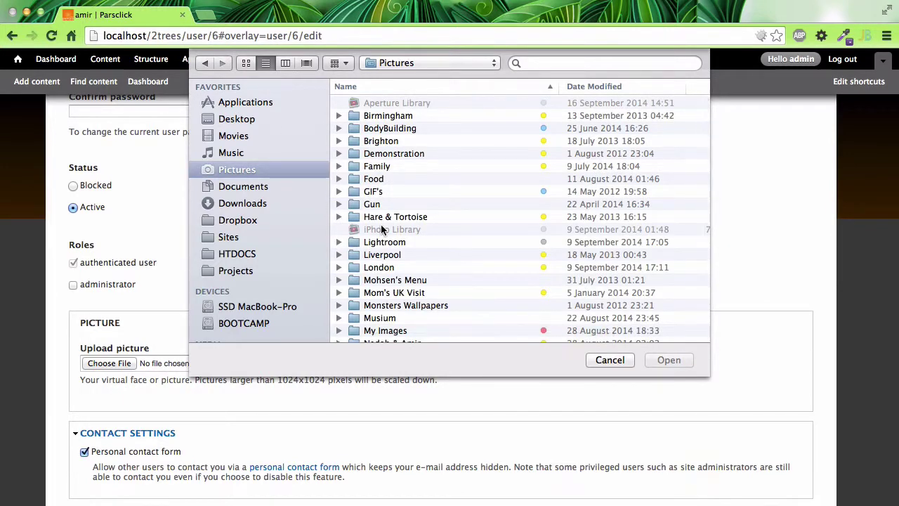
pyautogui.scroll(-5, 380, 229)
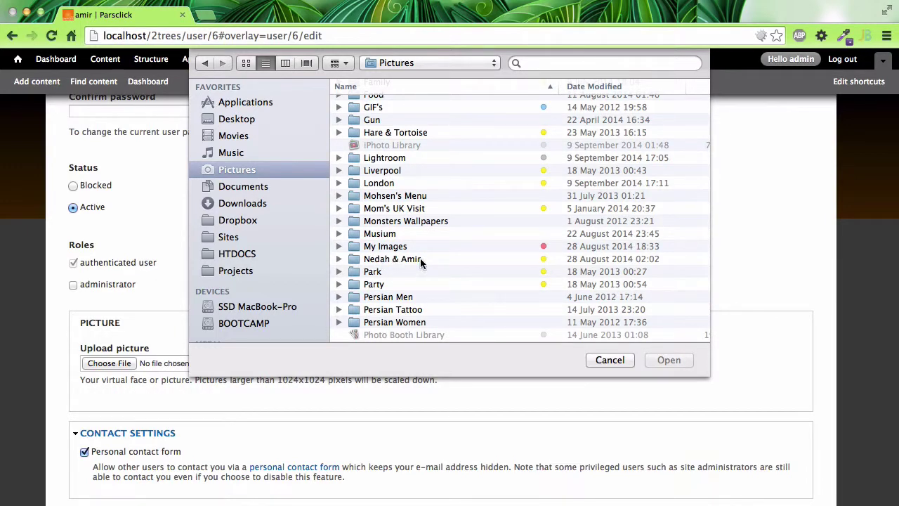
pyautogui.scroll(-3, 407, 242)
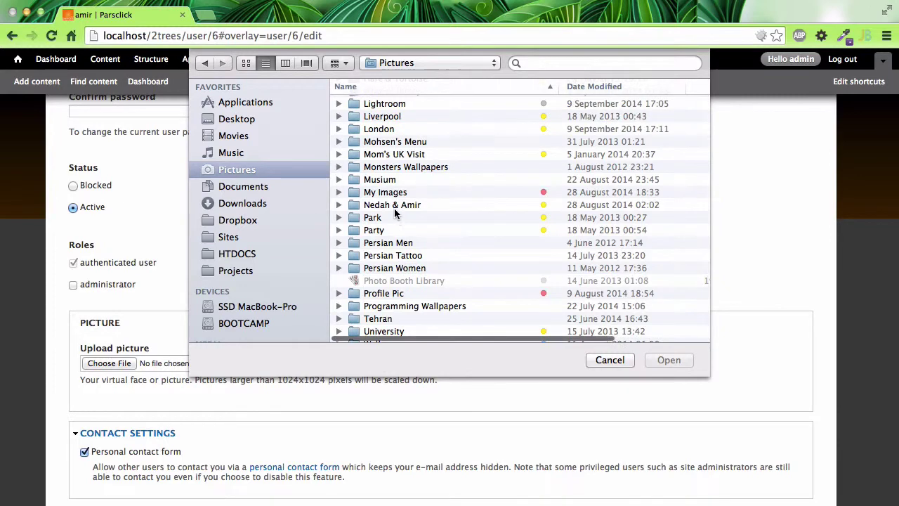
pyautogui.doubleClick(394, 205)
pyautogui.scroll(3, 446, 230)
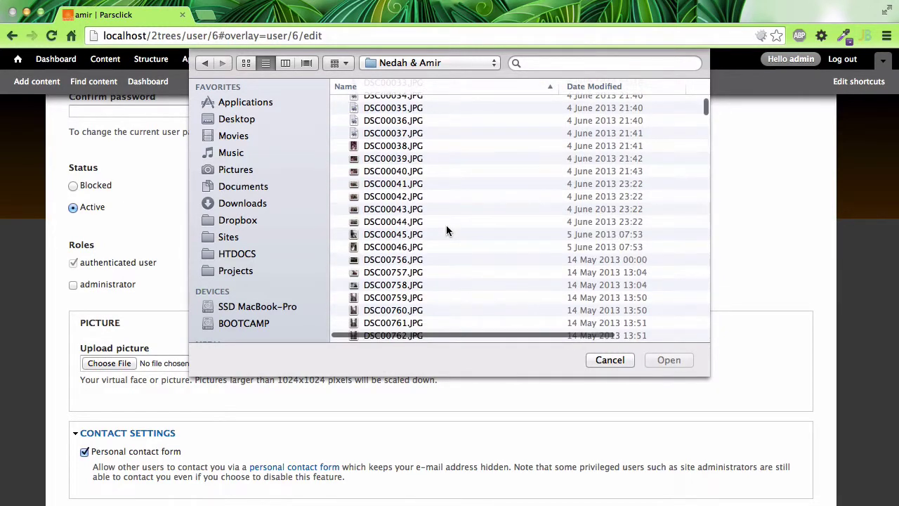
pyautogui.scroll(2, 446, 225)
pyautogui.click(393, 323)
pyautogui.click(666, 360)
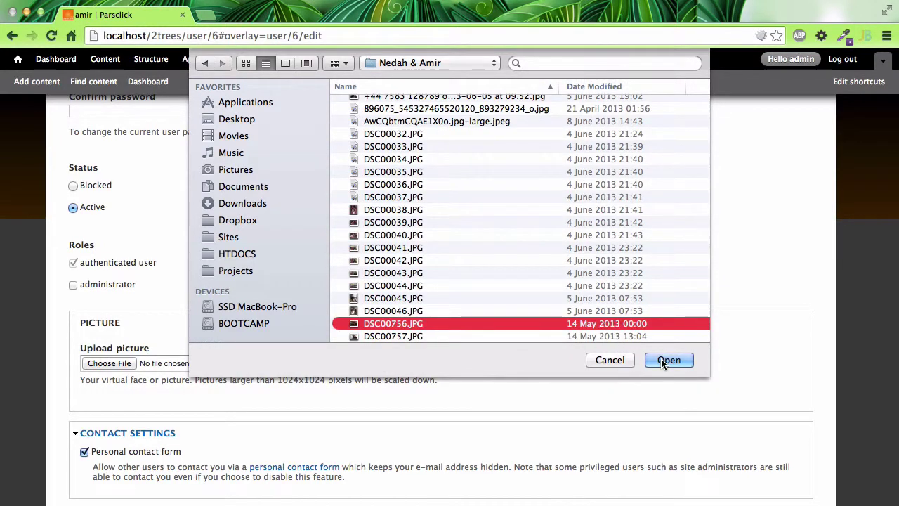
# Save the account and view the profile now showing the new picture
pyautogui.scroll(-5, 136, 375)
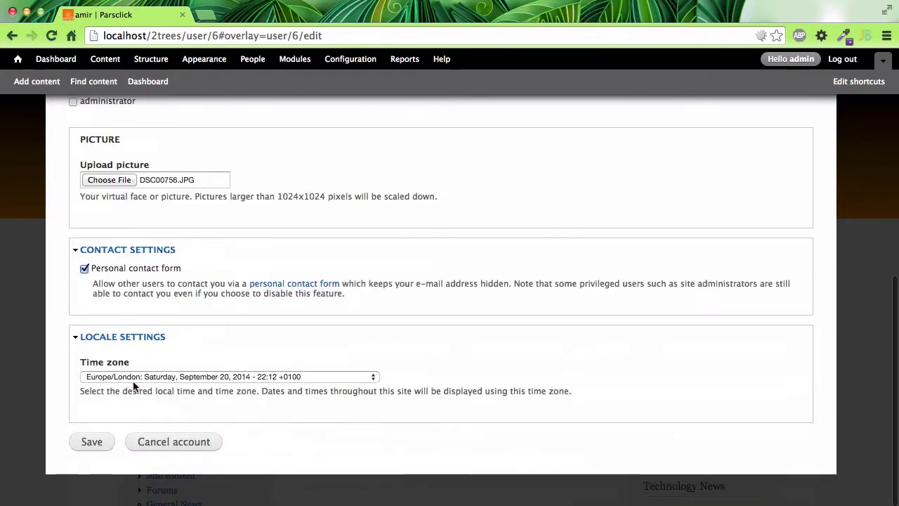
pyautogui.click(101, 444)
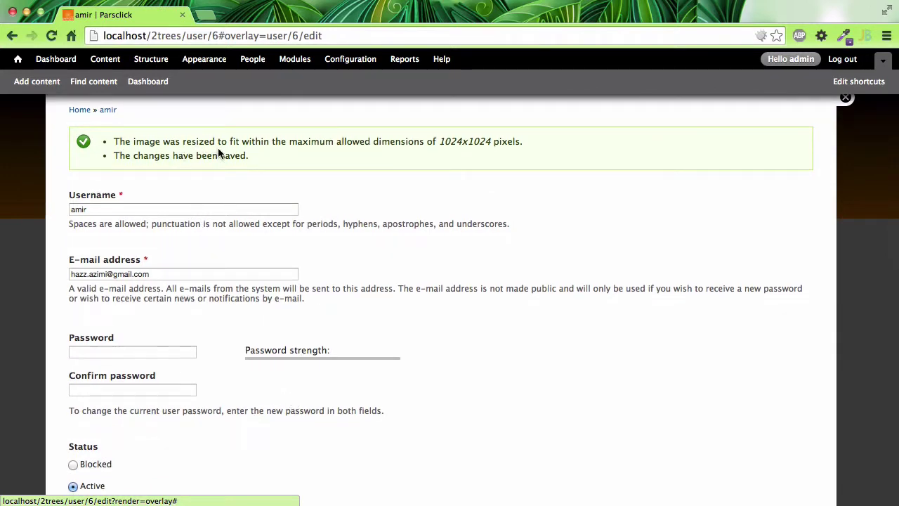
pyautogui.moveTo(439, 143); pyautogui.dragTo(492, 138)
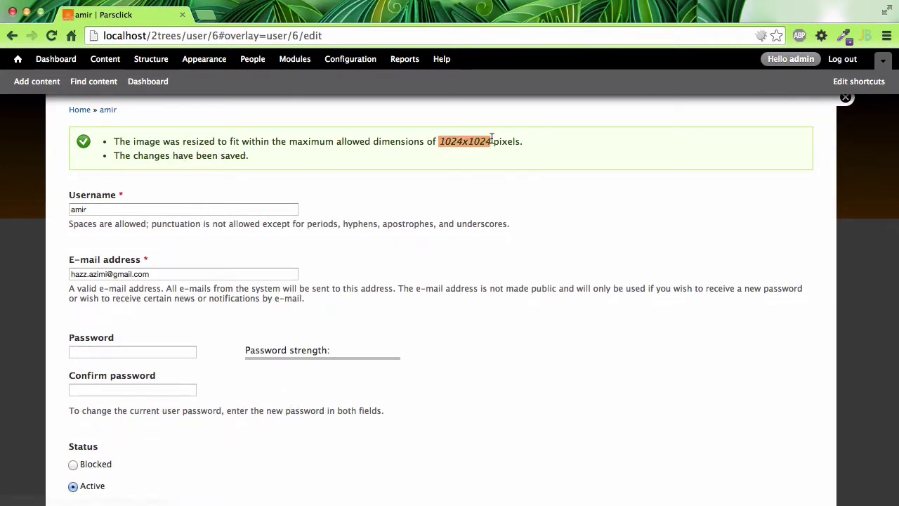
pyautogui.scroll(-10, 407, 196)
pyautogui.scroll(4, 277, 257)
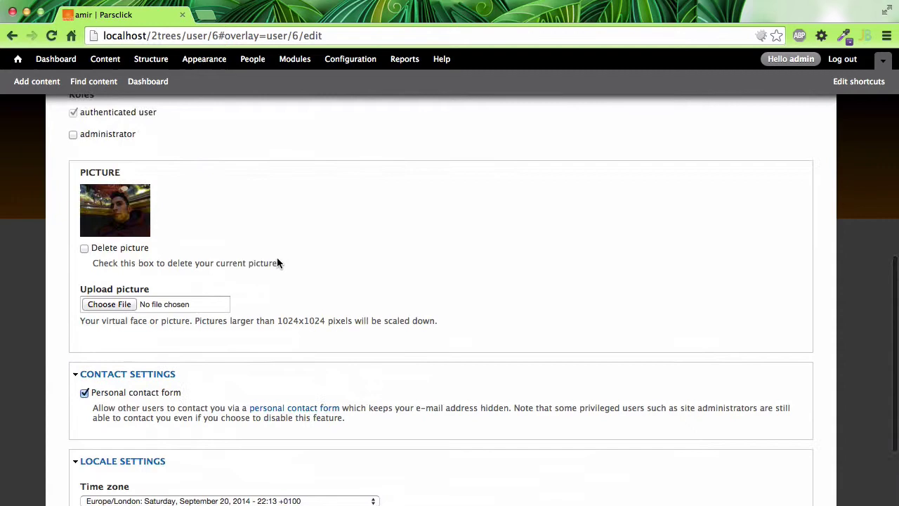
pyautogui.click(117, 216)
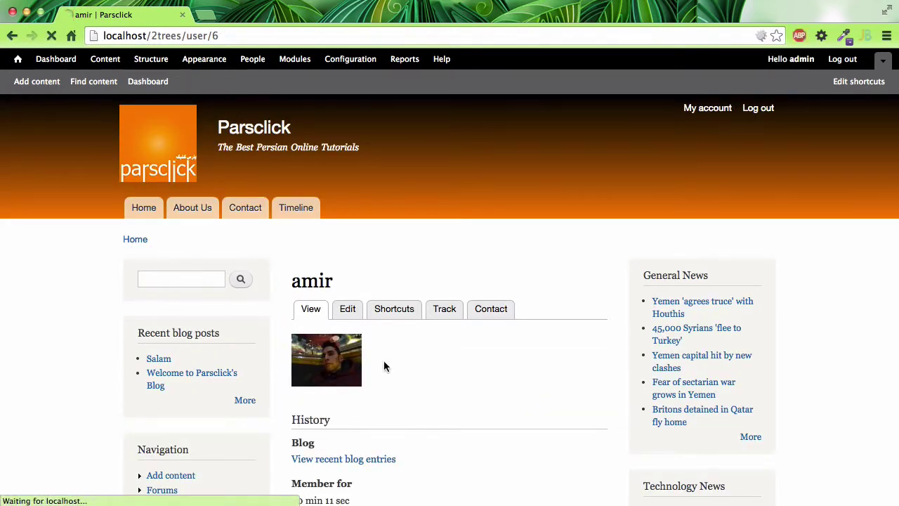
pyautogui.click(346, 358)
pyautogui.rightClick(346, 358)
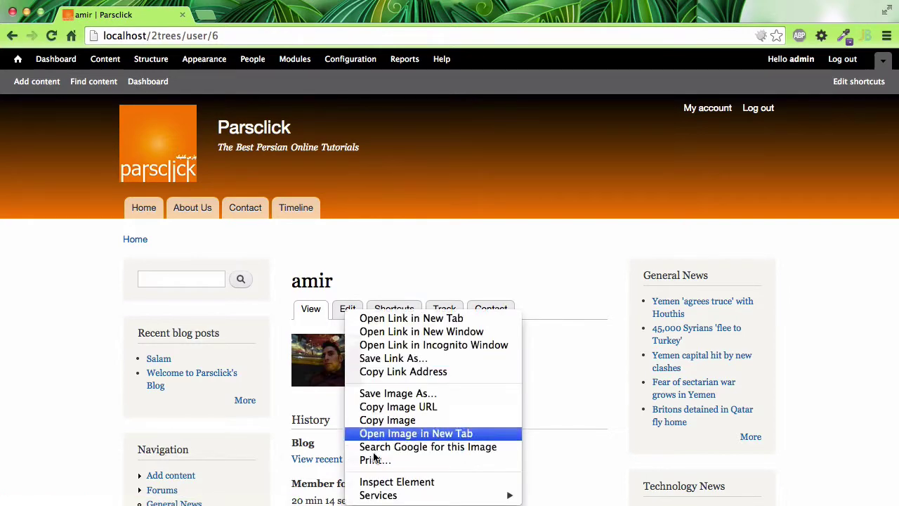
pyautogui.click(396, 483)
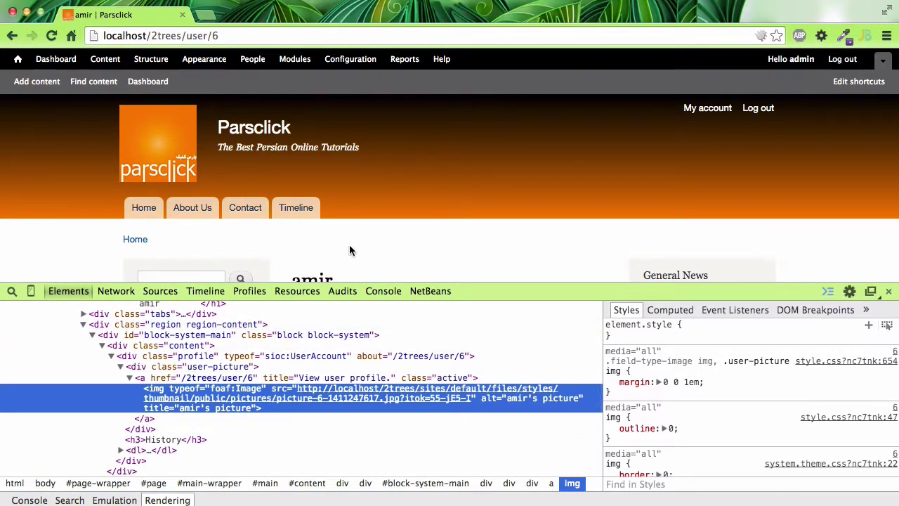
pyautogui.scroll(-4, 349, 251)
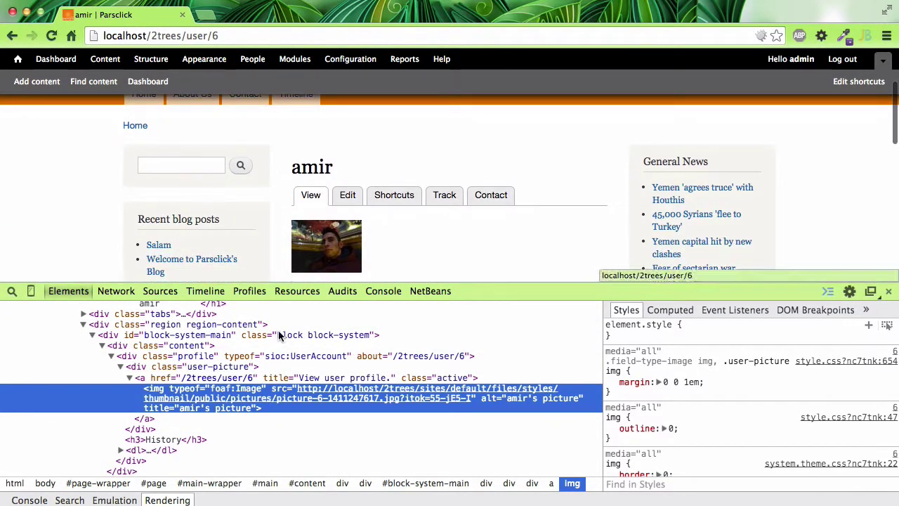
pyautogui.click(324, 396)
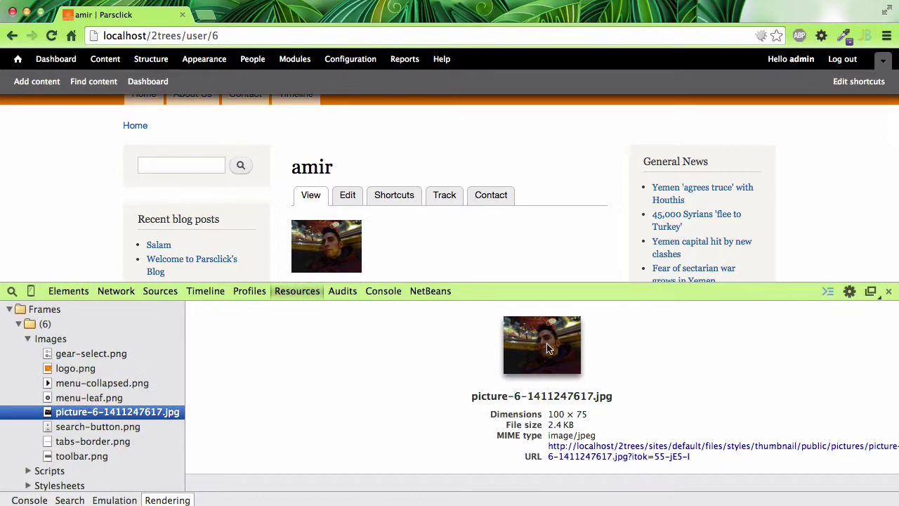
pyautogui.click(597, 450)
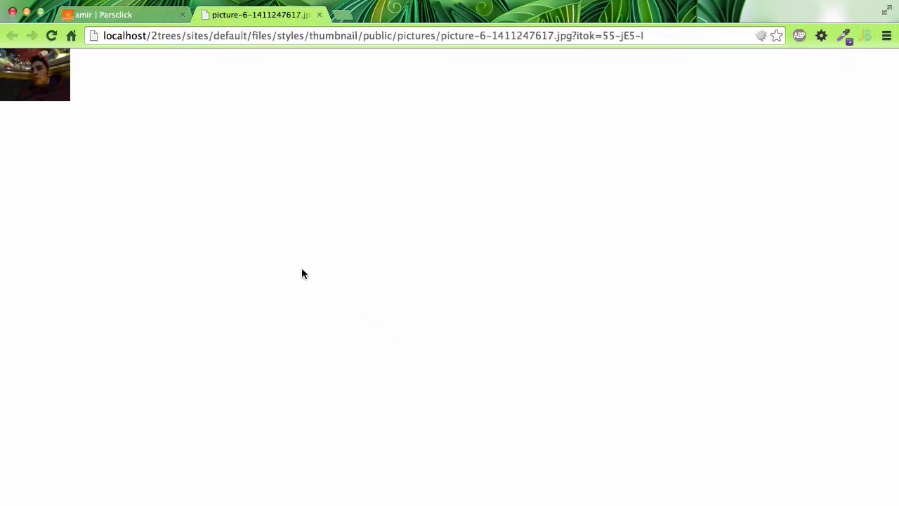
pyautogui.click(319, 15)
pyautogui.click(889, 291)
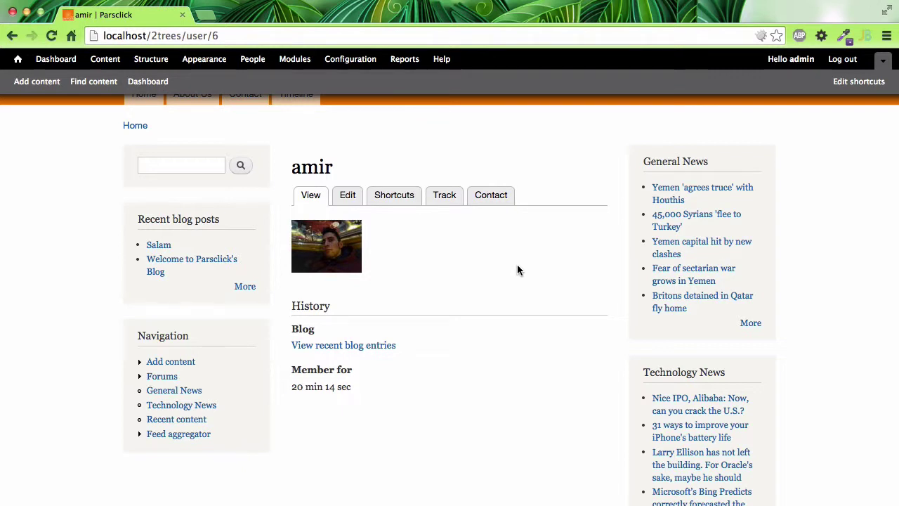
# Resave the user's account from the Edit tab, then go to the Configuration overview
pyautogui.scroll(3, 517, 269)
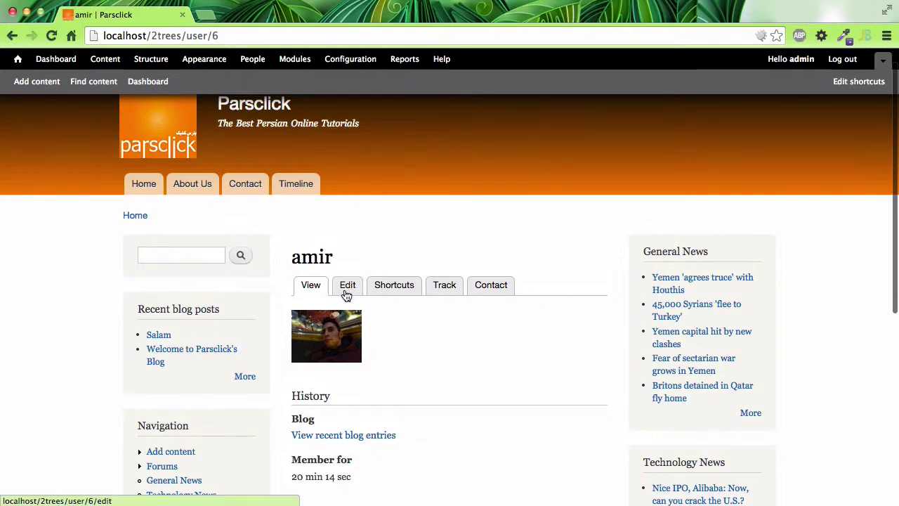
pyautogui.click(347, 286)
pyautogui.scroll(-2, 424, 351)
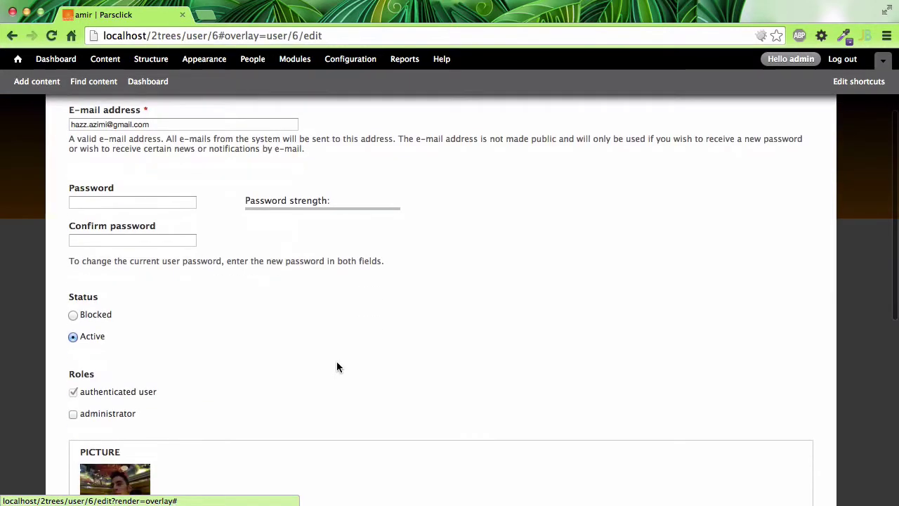
pyautogui.scroll(2, 337, 361)
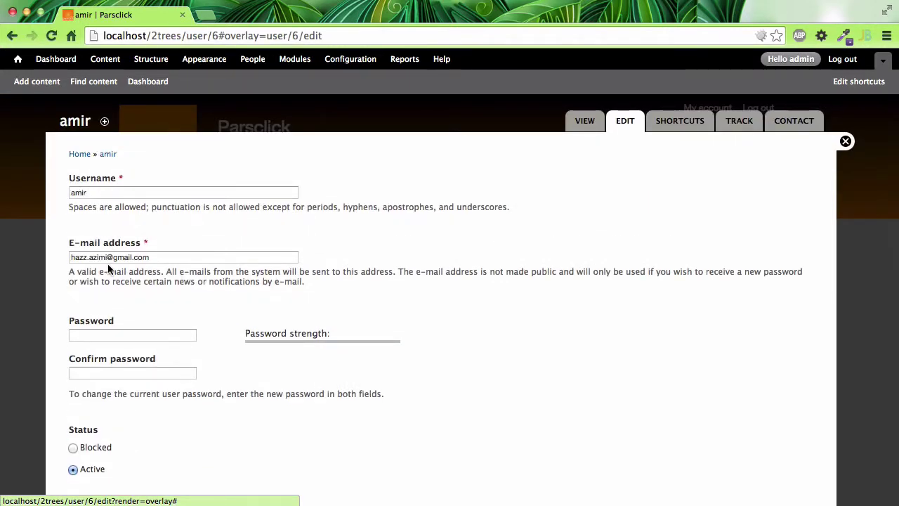
pyautogui.scroll(-2, 108, 266)
pyautogui.scroll(-2, 104, 324)
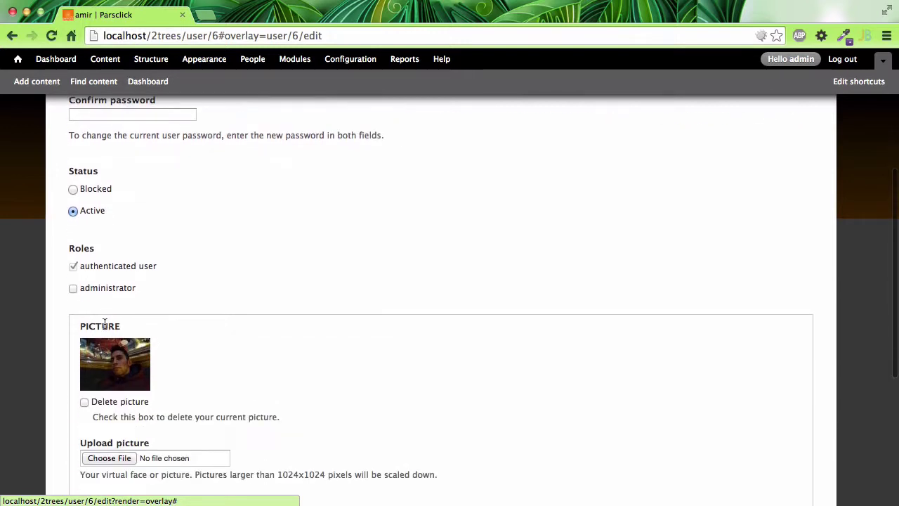
pyautogui.scroll(-2, 106, 323)
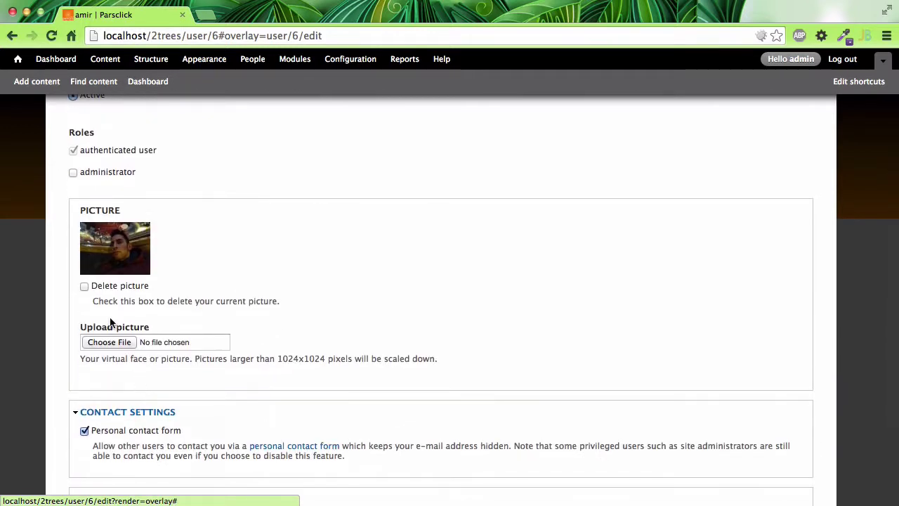
pyautogui.scroll(-3, 107, 322)
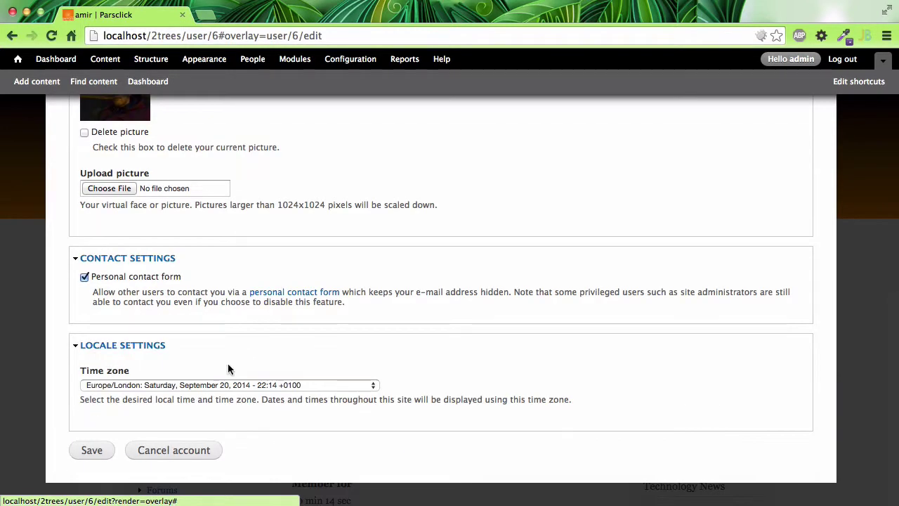
pyautogui.click(91, 452)
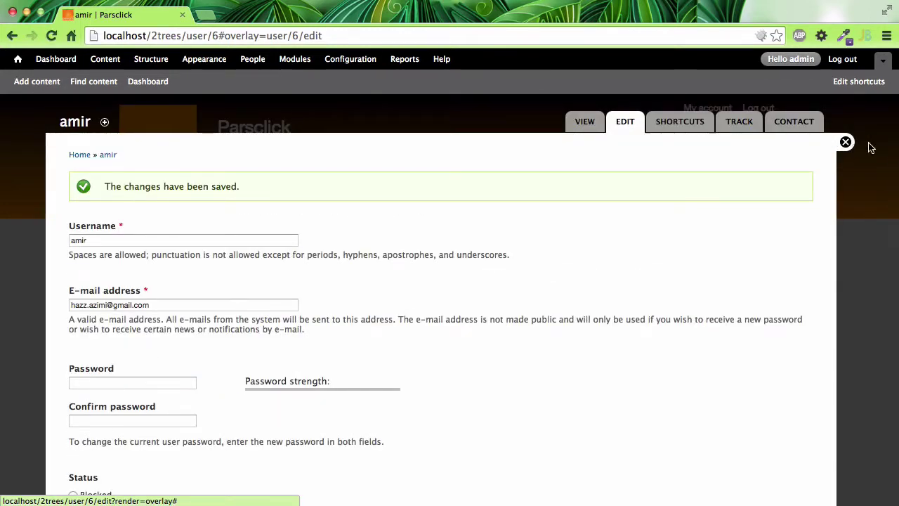
pyautogui.click(846, 143)
pyautogui.click(344, 59)
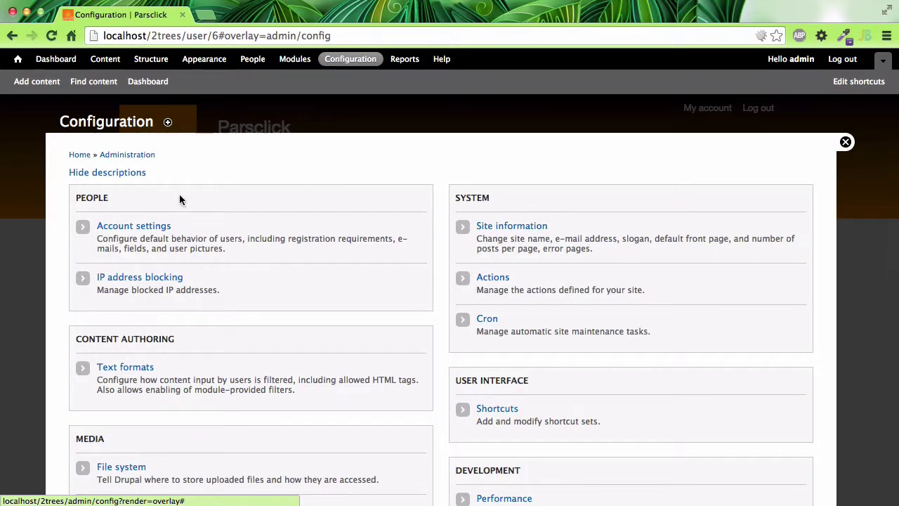
# Open Account settings > Manage fields and place the cursor in the new field Label box
pyautogui.click(129, 226)
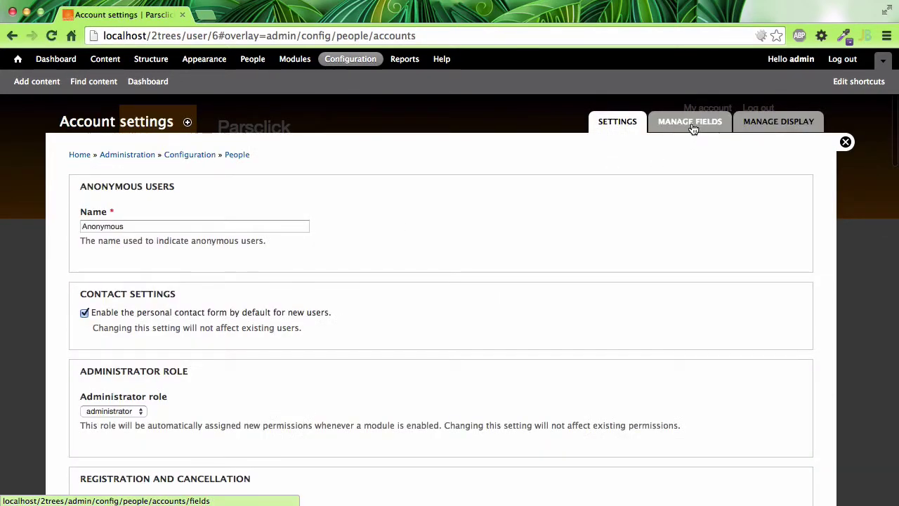
pyautogui.click(693, 127)
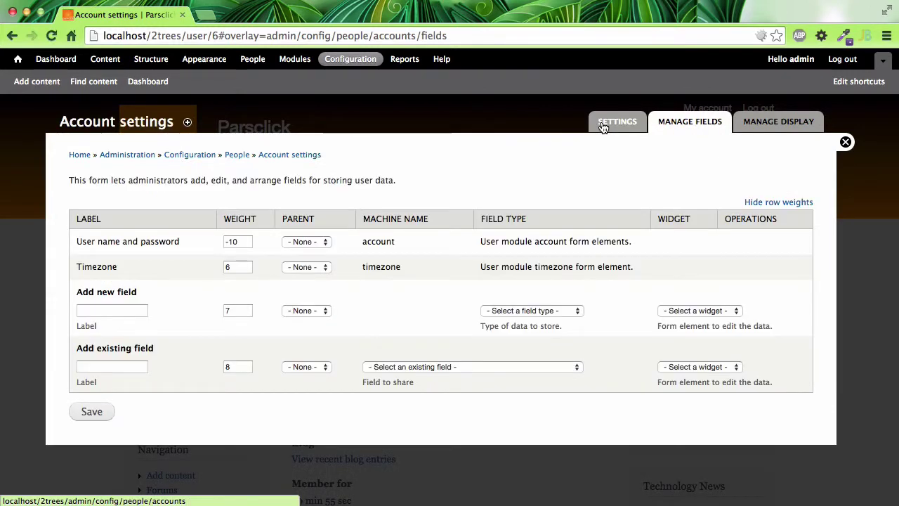
pyautogui.click(602, 123)
pyautogui.click(657, 124)
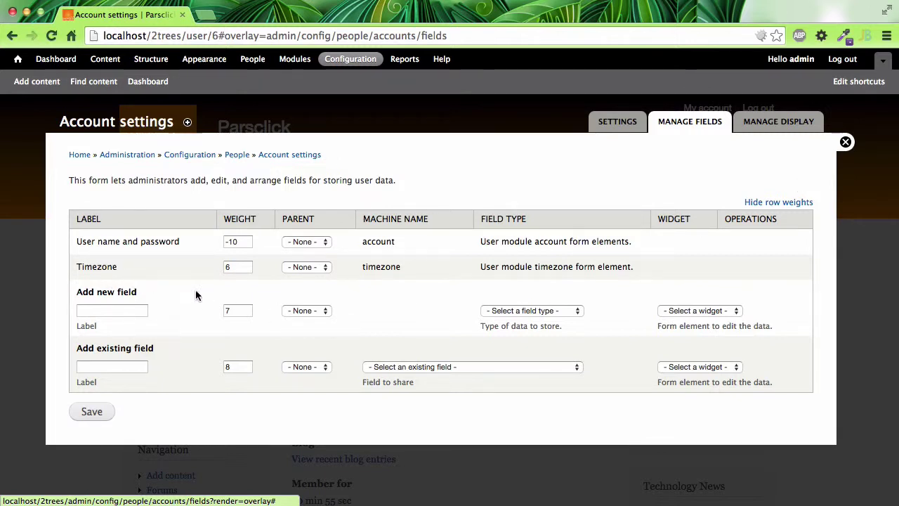
pyautogui.click(135, 310)
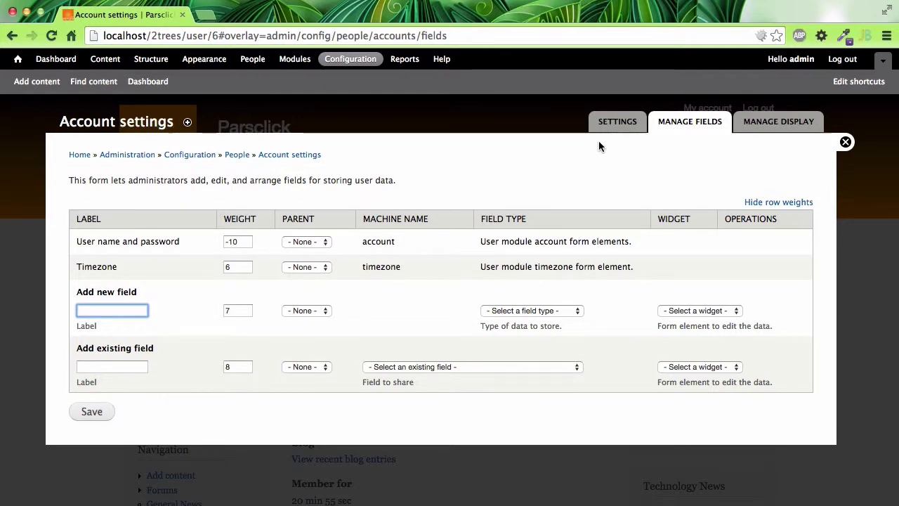
# Browse the People list, open a user's edit form, then return to the profile view
pyautogui.click(846, 142)
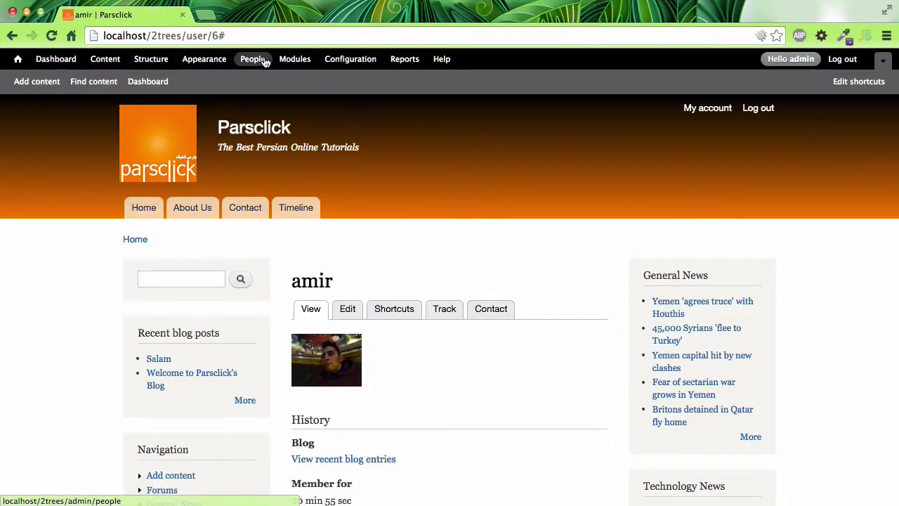
pyautogui.click(250, 59)
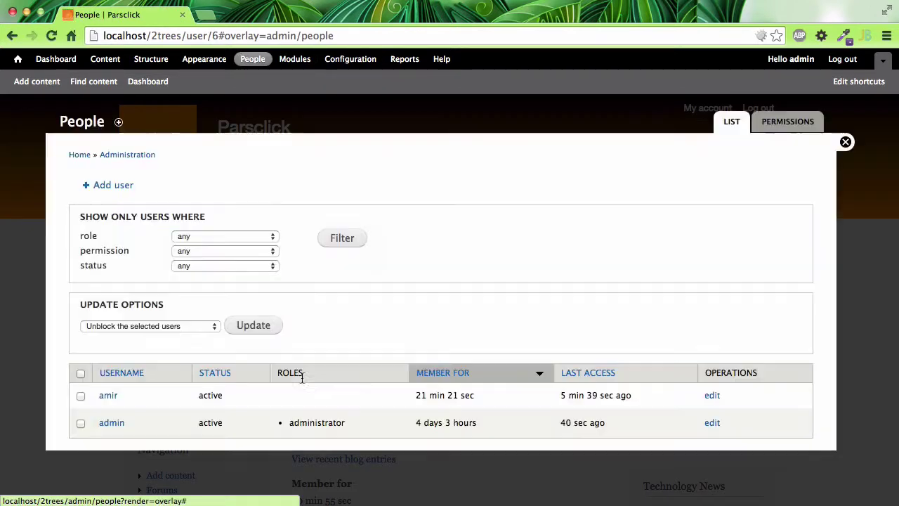
pyautogui.click(711, 396)
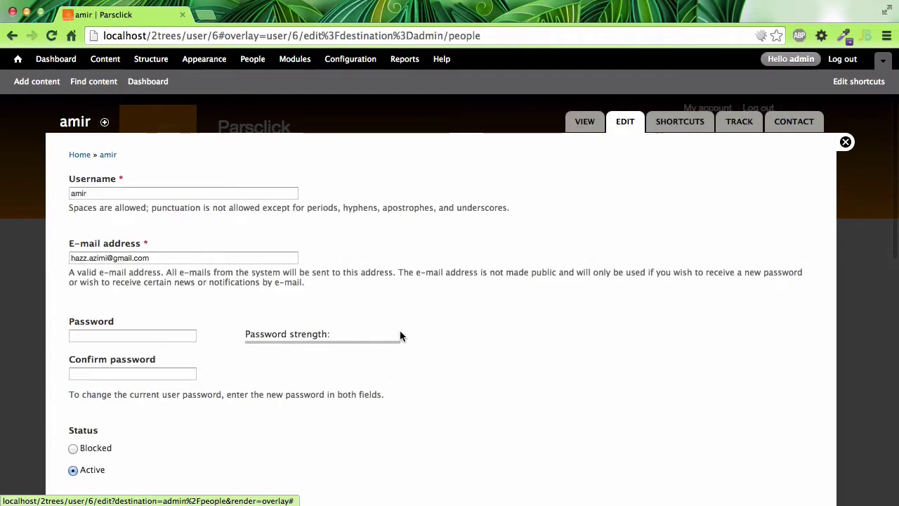
pyautogui.scroll(-6, 324, 344)
pyautogui.scroll(4, 324, 344)
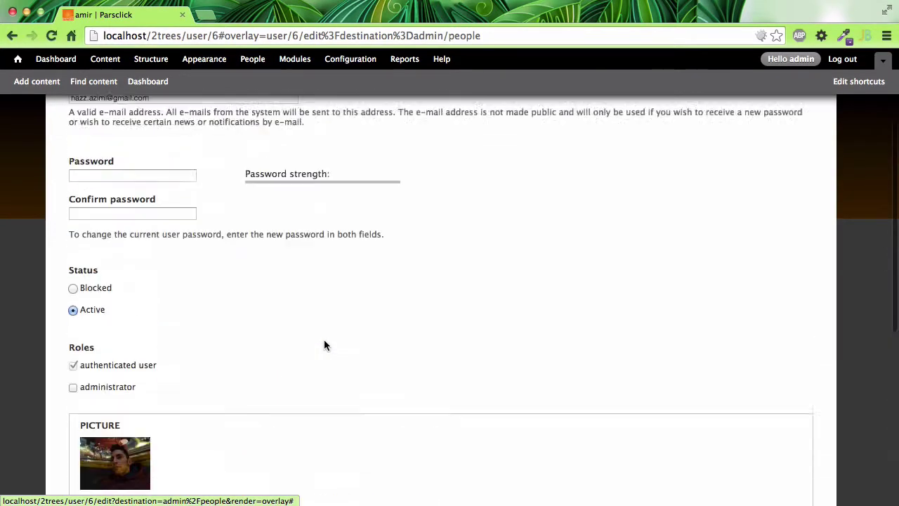
pyautogui.scroll(3, 323, 344)
pyautogui.click(590, 121)
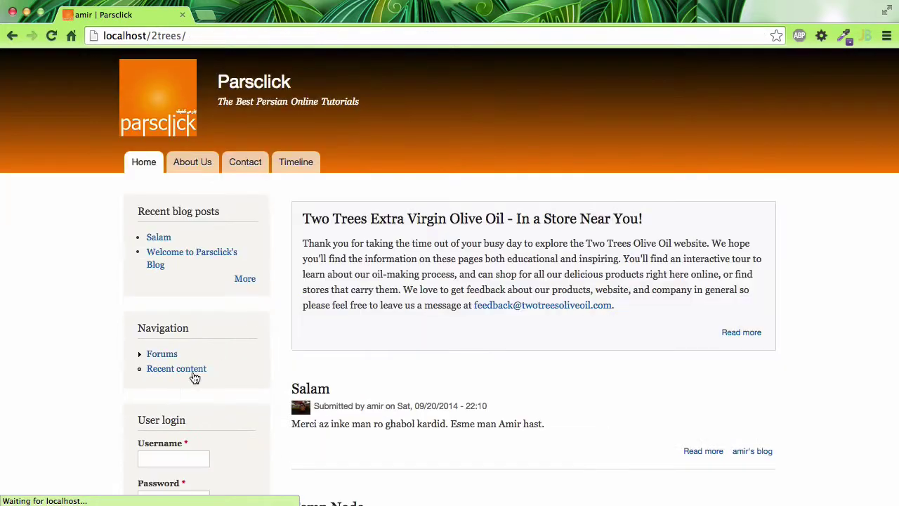
# Log in as the administrator with the suggested username and the account password
pyautogui.click(157, 457)
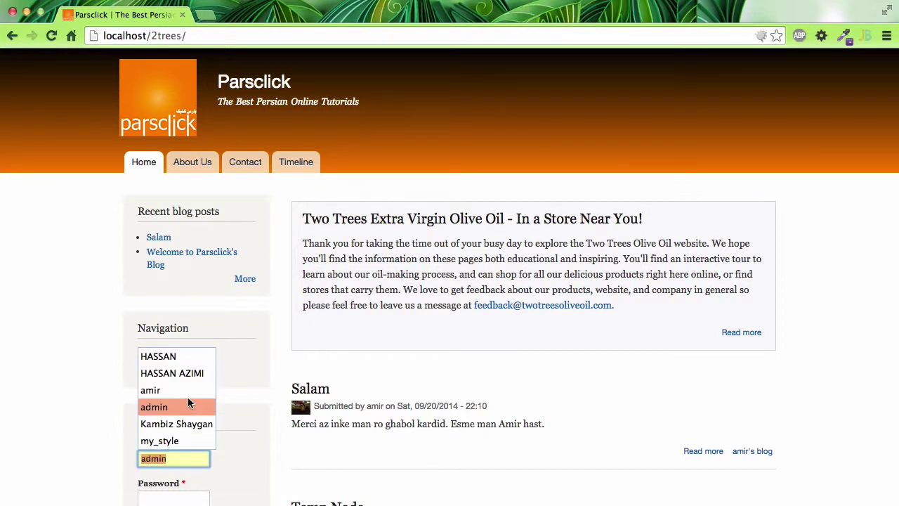
pyautogui.click(176, 409)
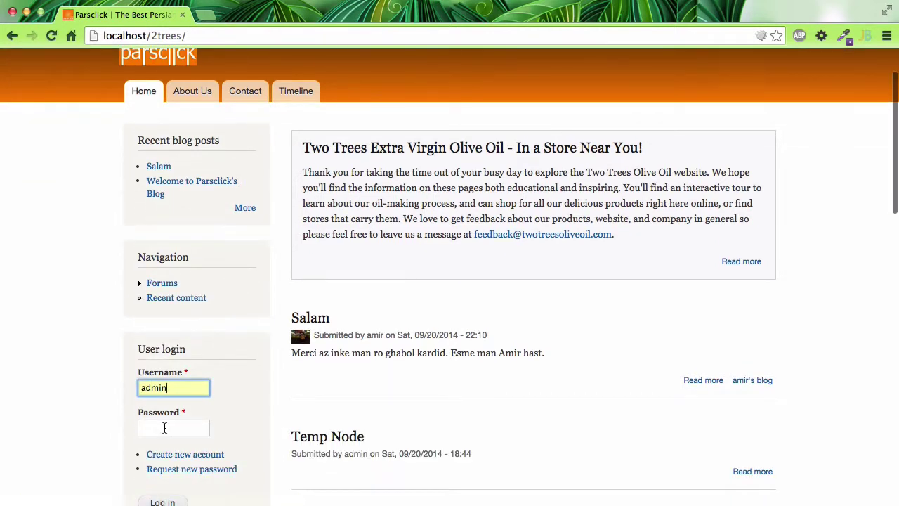
pyautogui.click(165, 427)
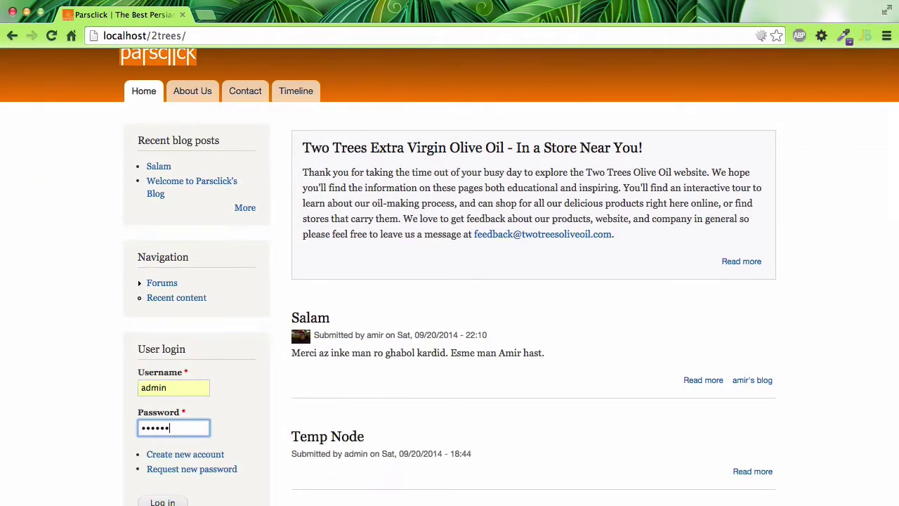
pyautogui.scroll(-2, 181, 430)
pyautogui.click(168, 452)
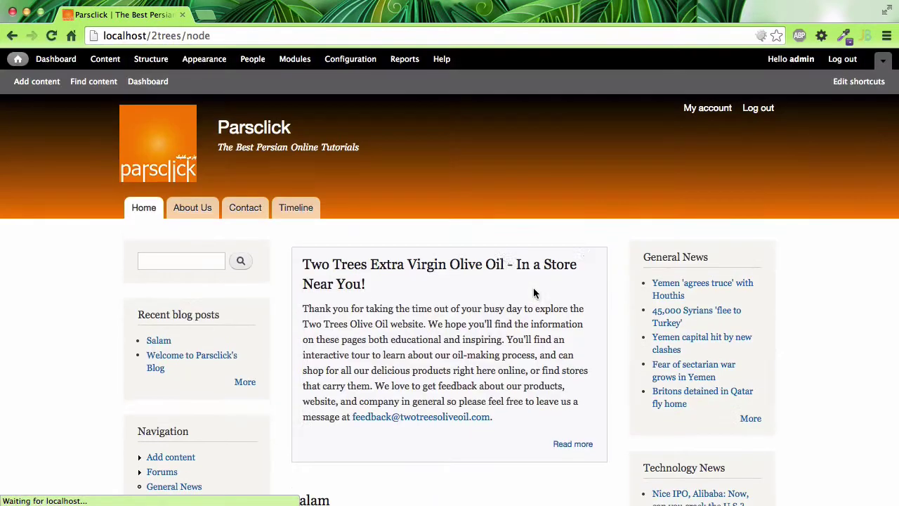
# Go to Configuration > Account settings > Manage fields and focus the new field Label
pyautogui.click(350, 59)
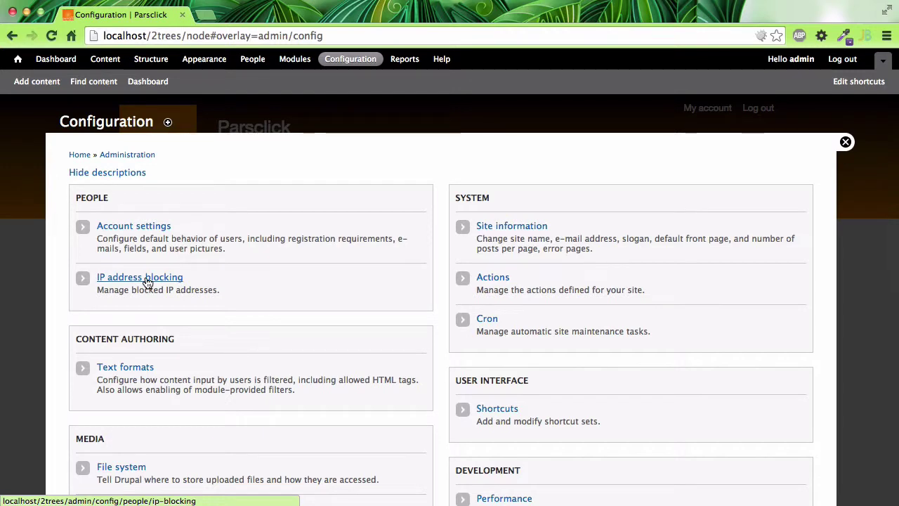
pyautogui.click(153, 229)
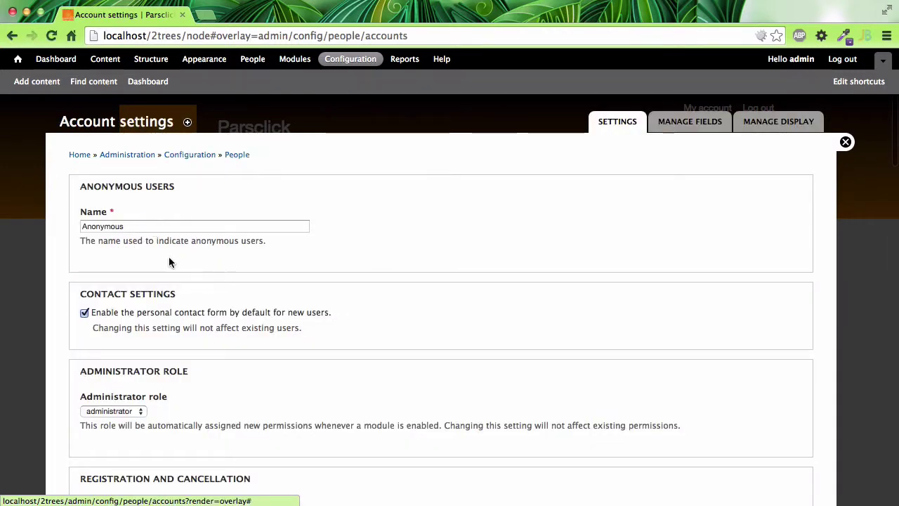
pyautogui.scroll(-5, 199, 311)
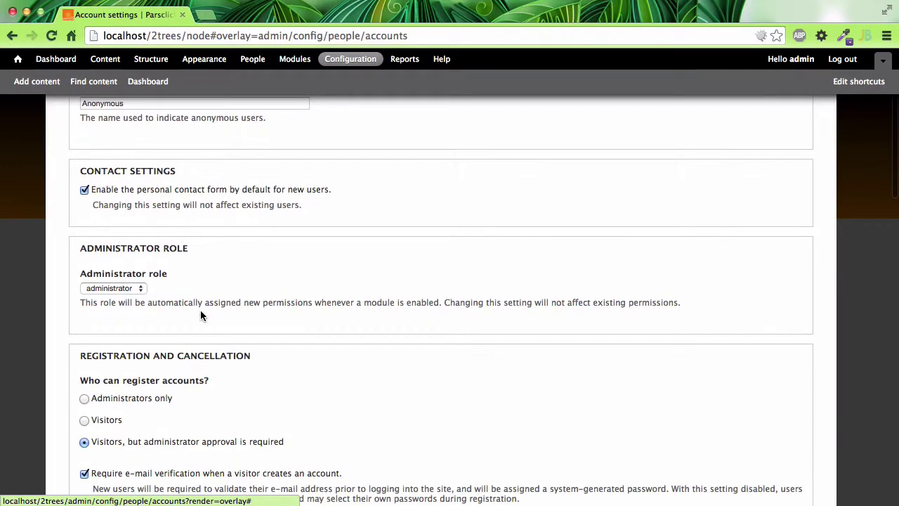
pyautogui.scroll(5, 183, 319)
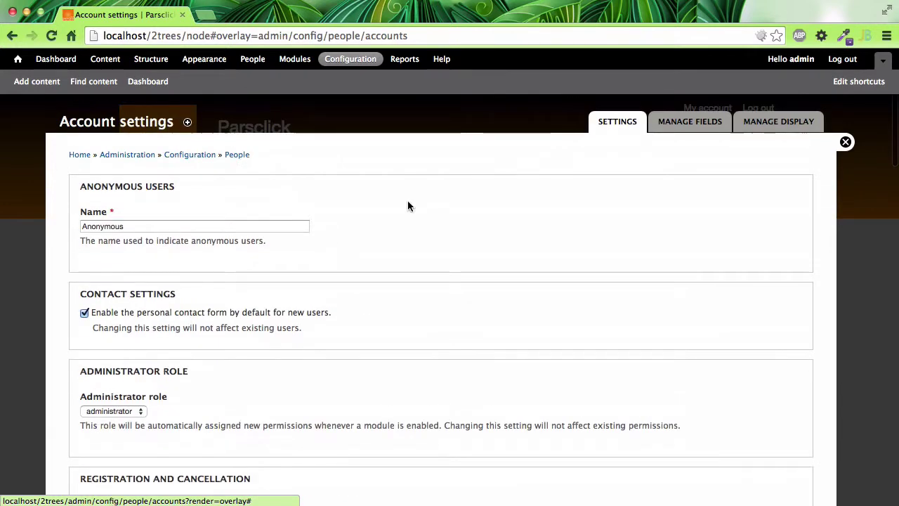
pyautogui.click(715, 130)
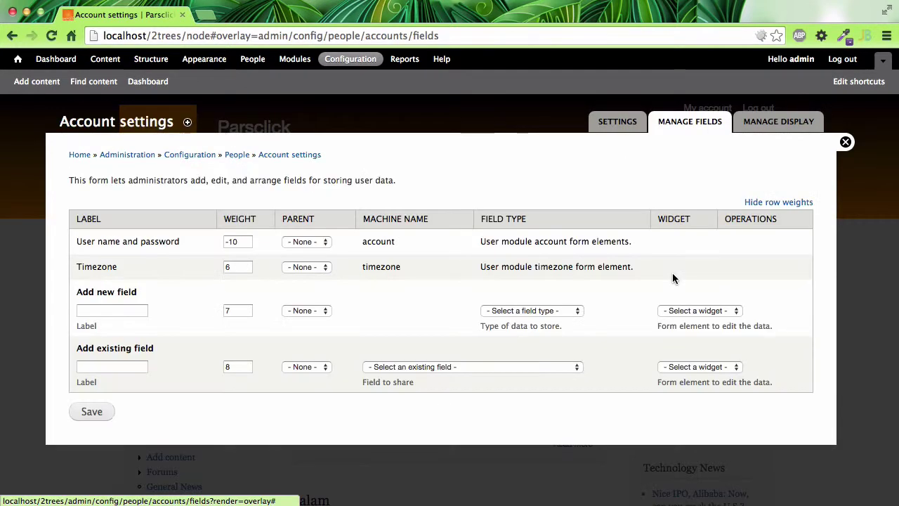
pyautogui.click(124, 311)
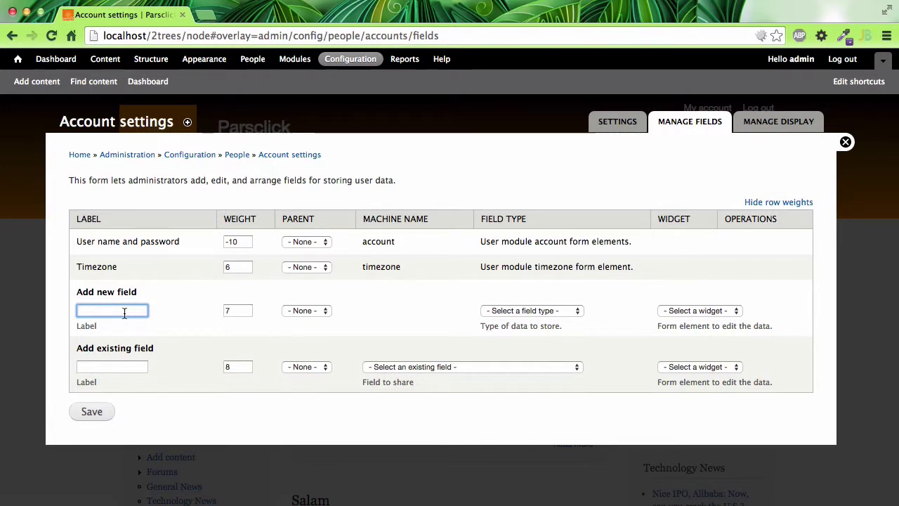
# Label the new field 'what is your favorite use of olive oil in cooking?'
pyautogui.write('what is your ')
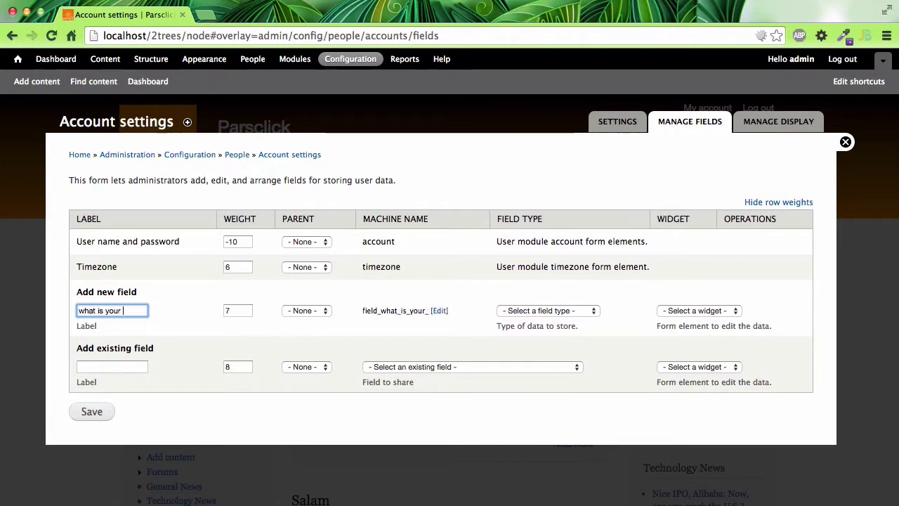
pyautogui.write('favo')
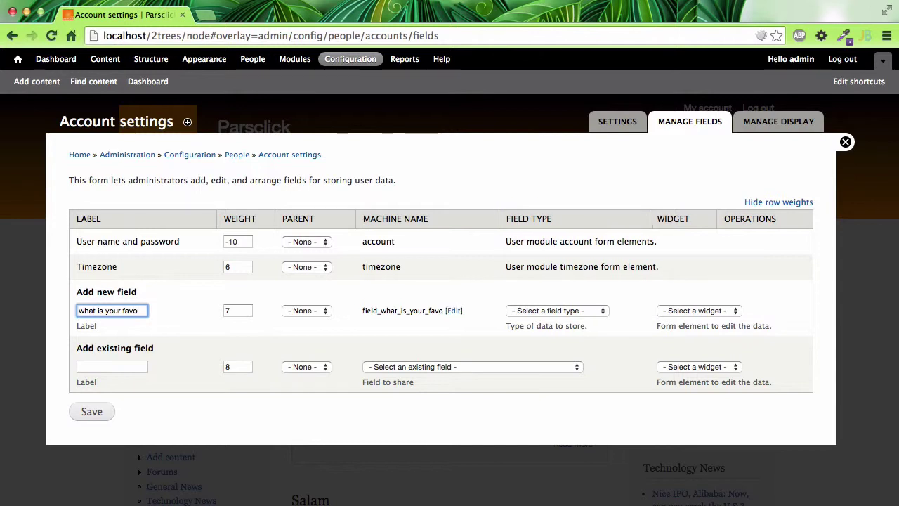
pyautogui.write('rite use of')
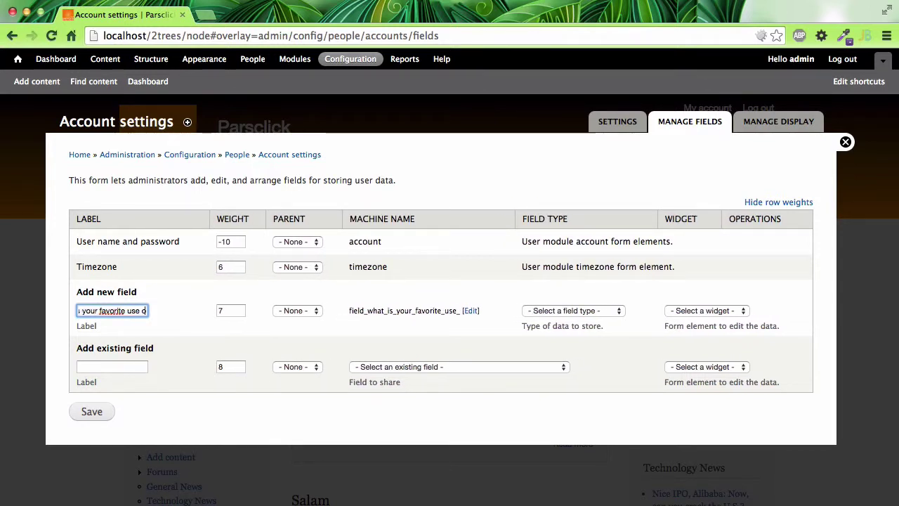
pyautogui.rightClick(112, 311)
pyautogui.press('Escape')
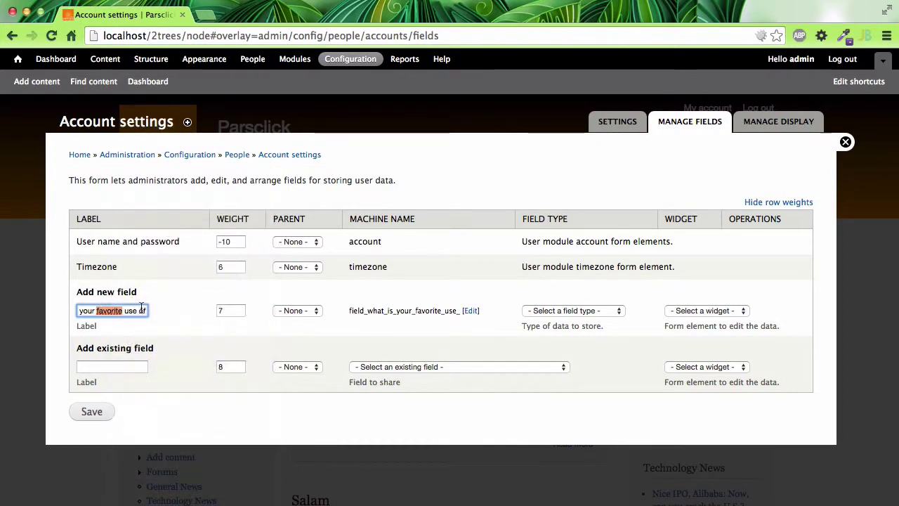
pyautogui.press('End')
pyautogui.write('of')
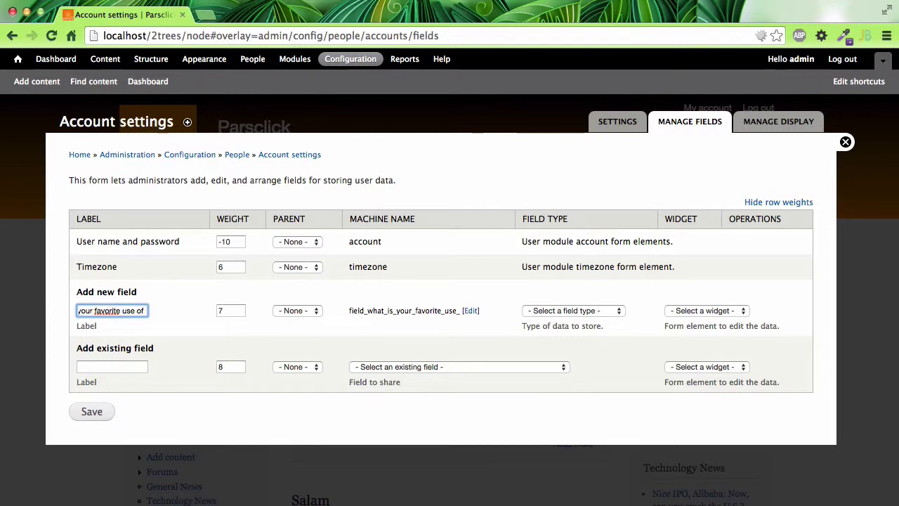
pyautogui.write(' olive oil in')
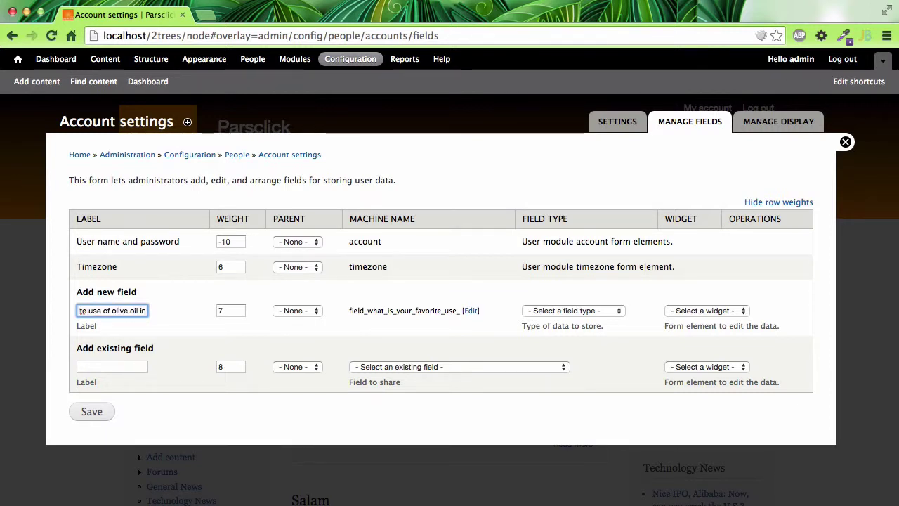
pyautogui.write(' cooking?')
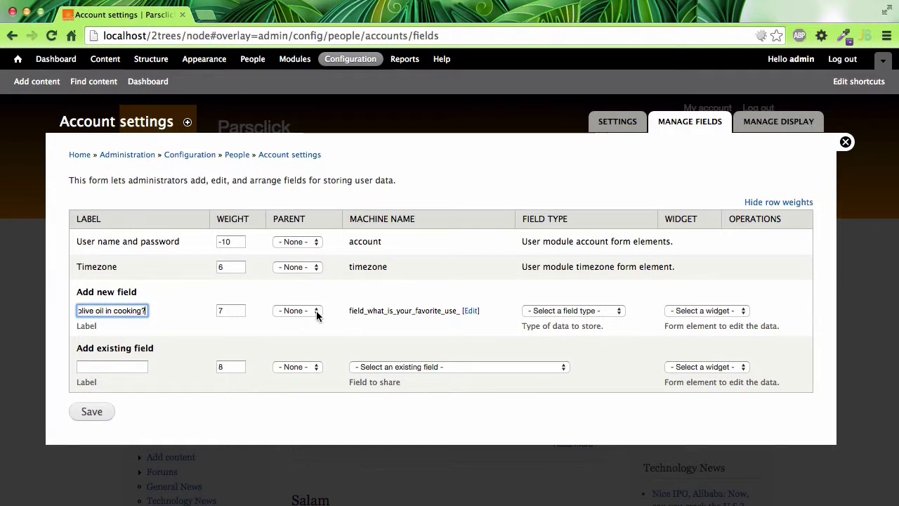
pyautogui.press('Tab')
pyautogui.press('Tab')
pyautogui.press('space')
pyautogui.press('Return')
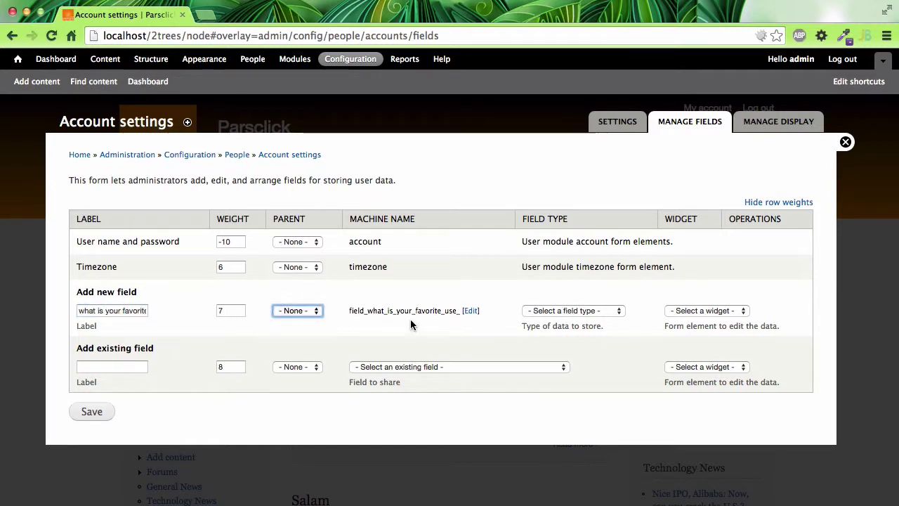
# Shorten the new field's machine name to favorite_use
pyautogui.click(468, 312)
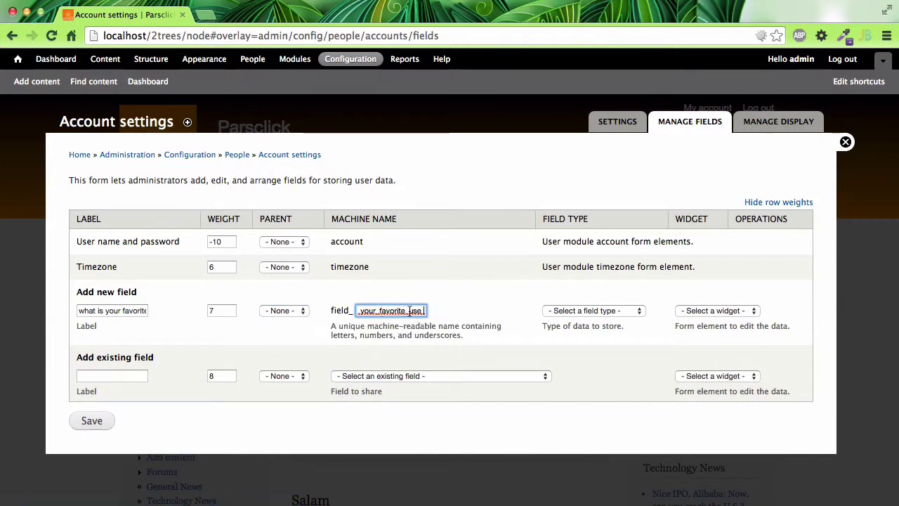
pyautogui.moveTo(421, 311); pyautogui.dragTo(449, 309)
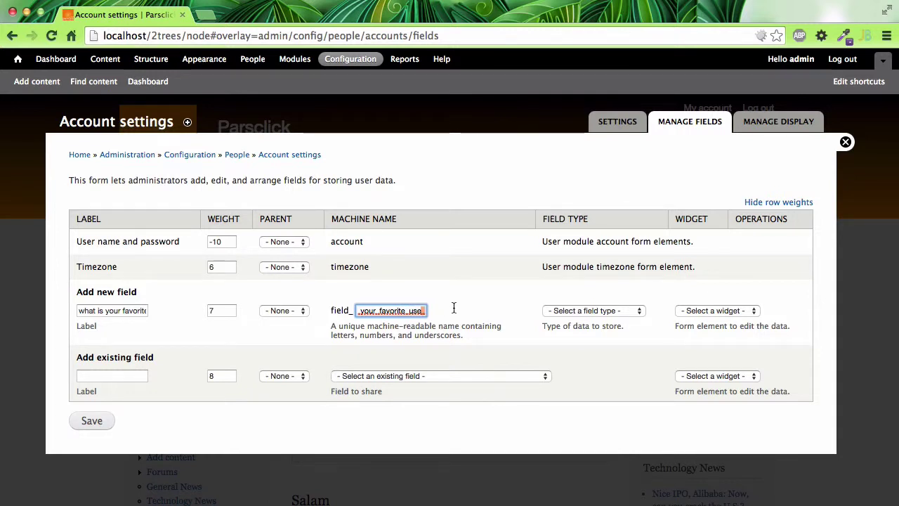
pyautogui.click(453, 308)
pyautogui.press('BackSpace')
pyautogui.press('BackSpace')
pyautogui.press('BackSpace')
pyautogui.press('BackSpace')
pyautogui.press('BackSpace')
pyautogui.press('BackSpace')
pyautogui.press('BackSpace')
pyautogui.press('BackSpace')
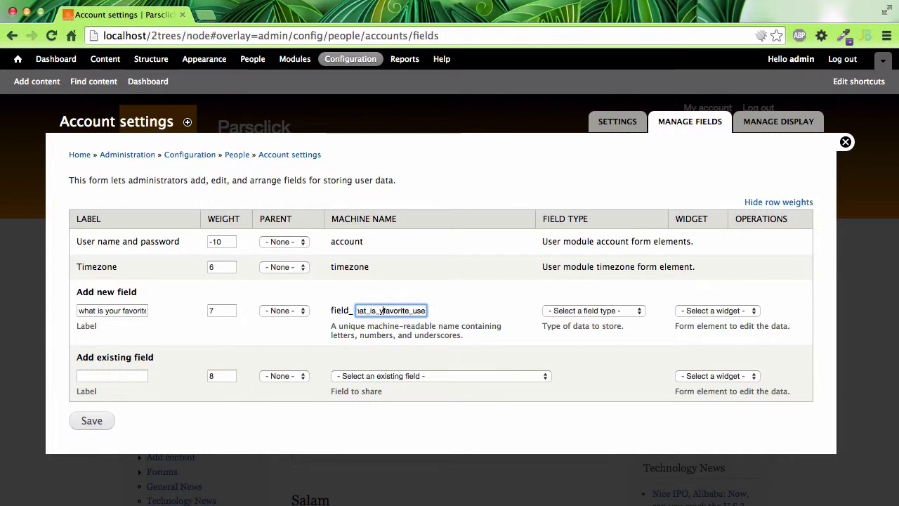
pyautogui.press('BackSpace')
pyautogui.press('BackSpace')
pyautogui.press('BackSpace')
pyautogui.press('BackSpace')
pyautogui.press('BackSpace')
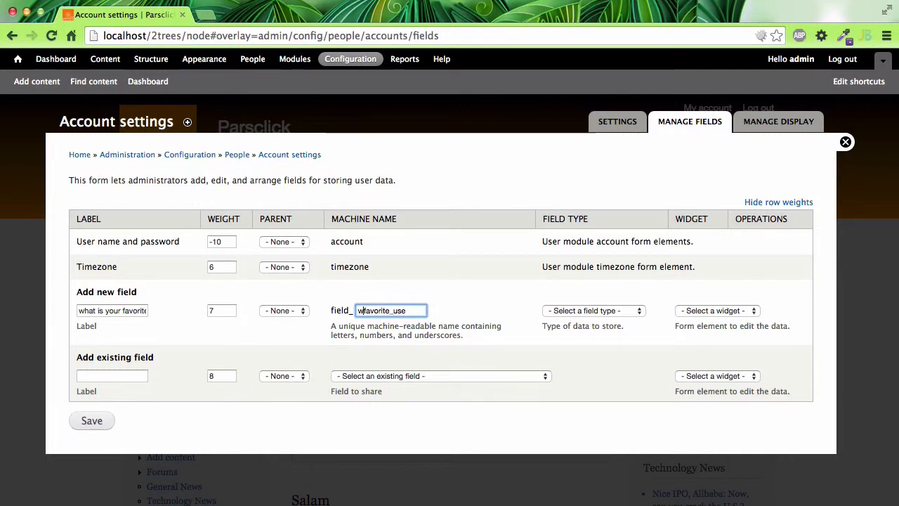
pyautogui.click(460, 318)
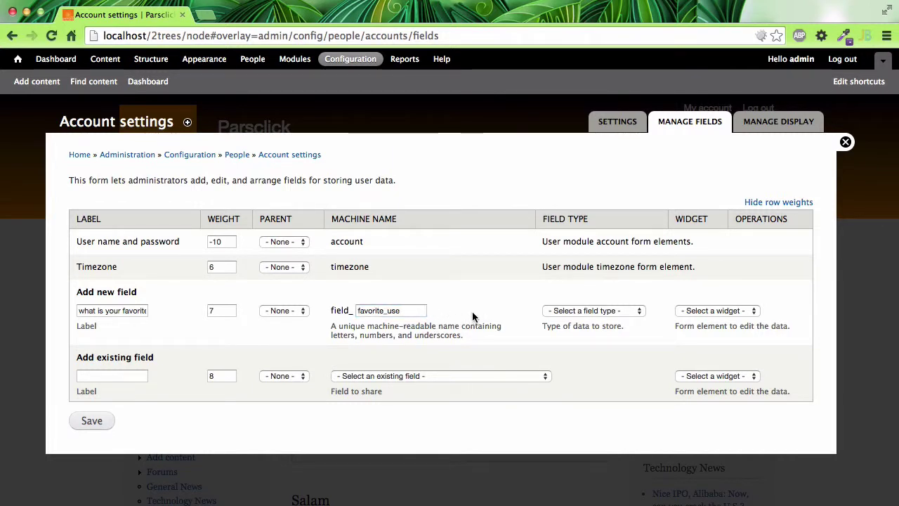
# Make it a List (text) field with Check boxes/radio buttons and save it
pyautogui.click(573, 311)
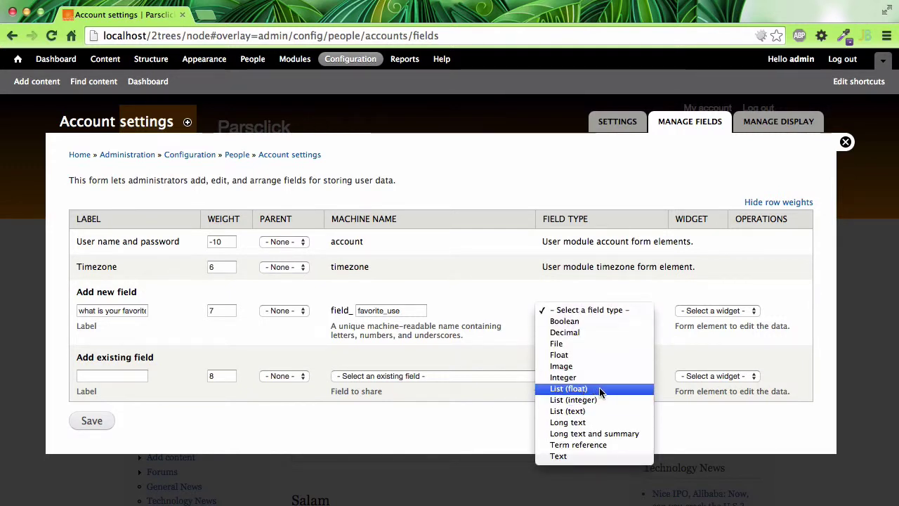
pyautogui.click(594, 411)
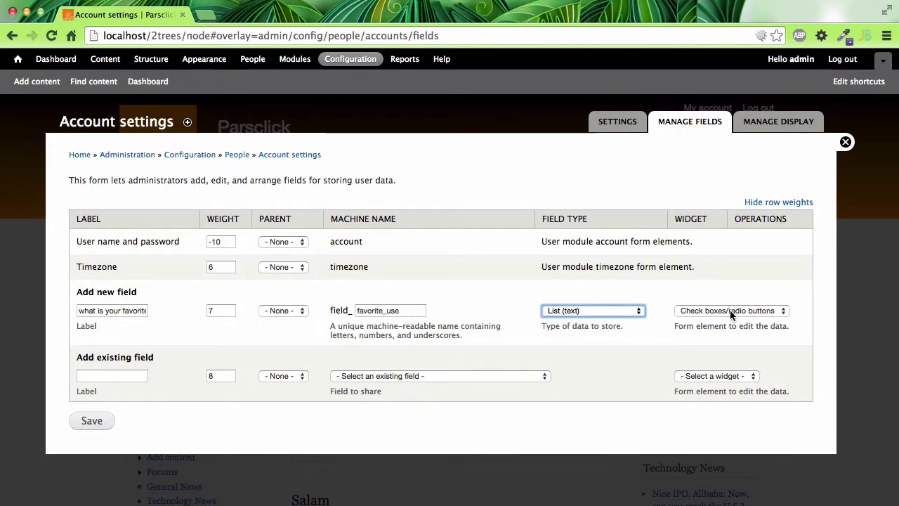
pyautogui.click(725, 310)
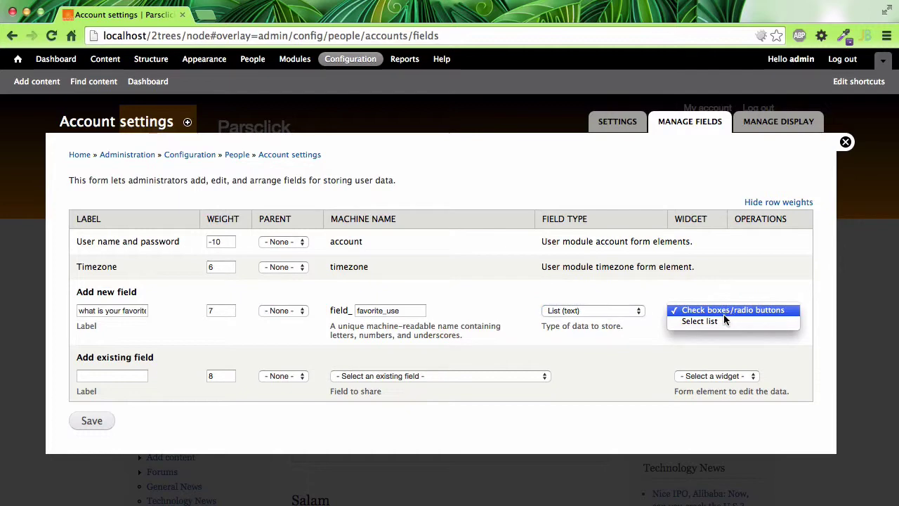
pyautogui.click(660, 337)
pyautogui.click(92, 420)
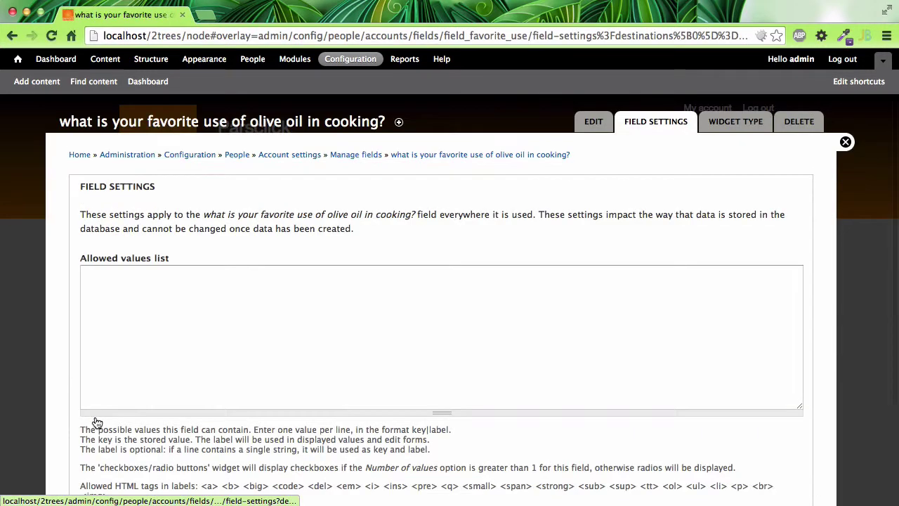
# Enter Salad, Ghaza, Brenj and Skin as allowed values, one per line
pyautogui.click(121, 358)
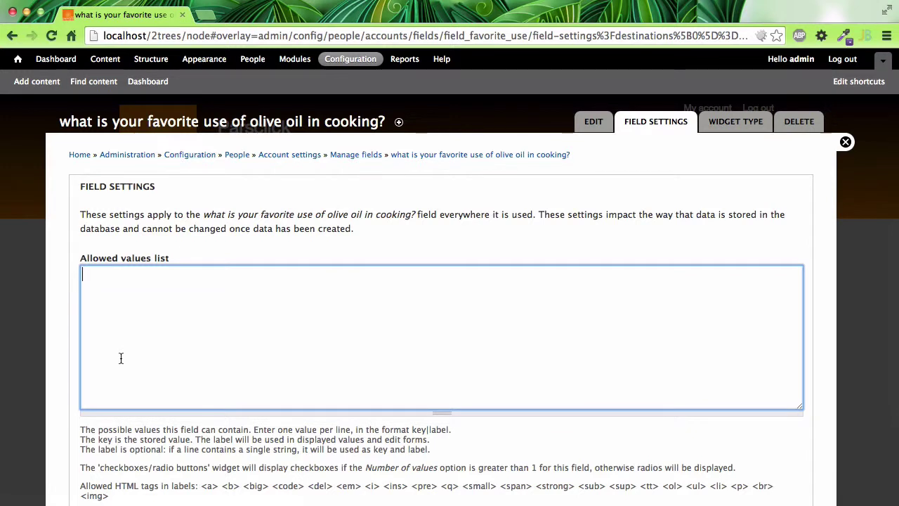
pyautogui.write('Salad,')
pyautogui.press('BackSpace')
pyautogui.press('Return')
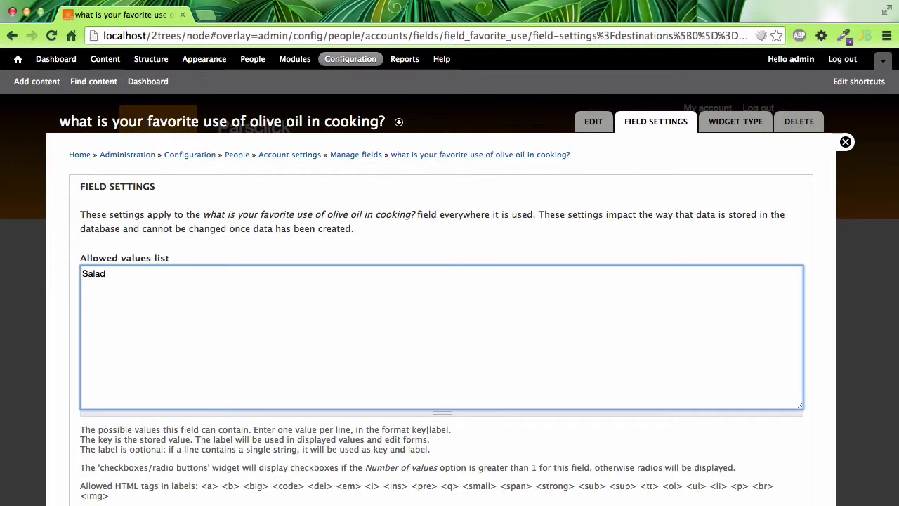
pyautogui.write('Ghaza')
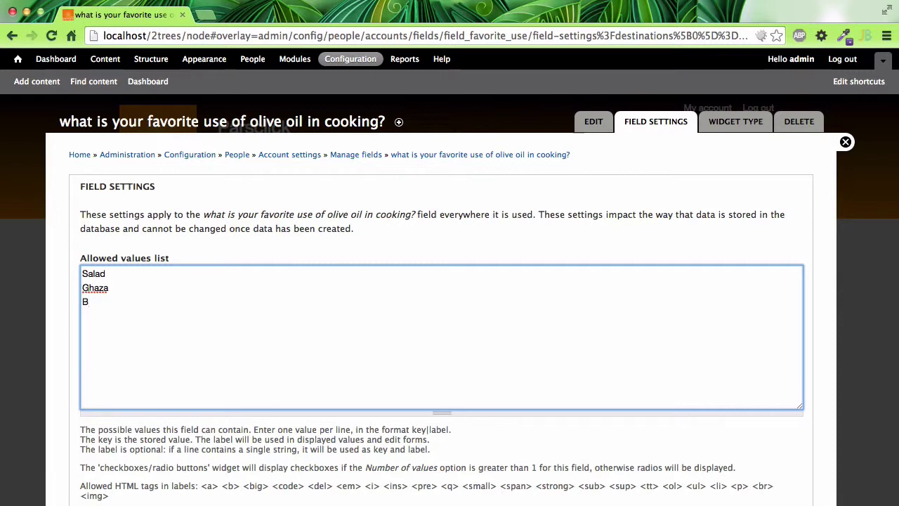
pyautogui.write('nj ')
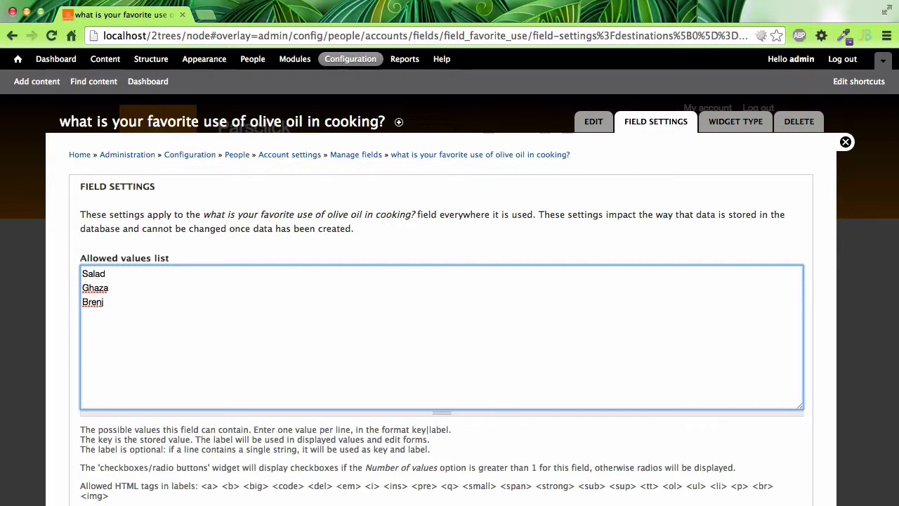
pyautogui.write('post')
pyautogui.press('BackSpace')
pyautogui.press('BackSpace')
pyautogui.press('BackSpace')
pyautogui.press('BackSpace')
pyautogui.press('BackSpace')
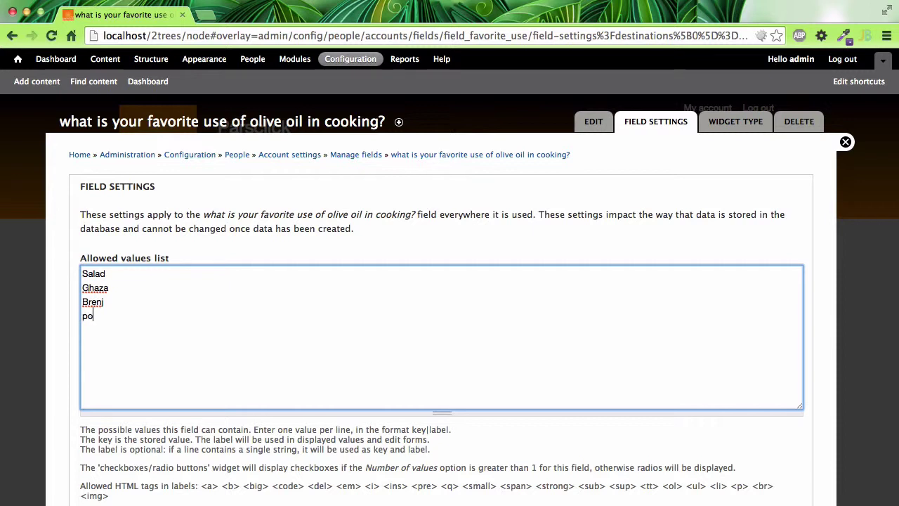
pyautogui.write('skin')
pyautogui.press('BackSpace')
pyautogui.write('Skin')
pyautogui.scroll(-3, 232, 358)
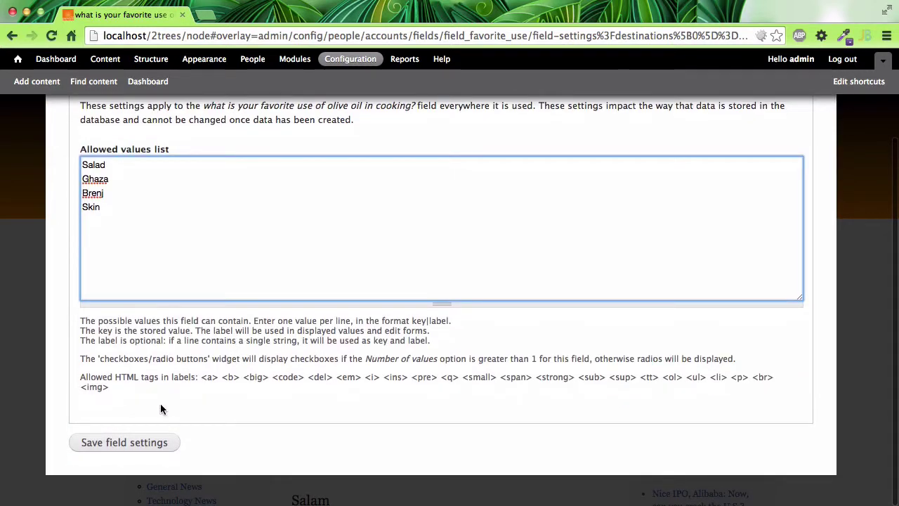
# Save the allowed values, set Number of values to Unlimited, and save the field settings
pyautogui.click(141, 442)
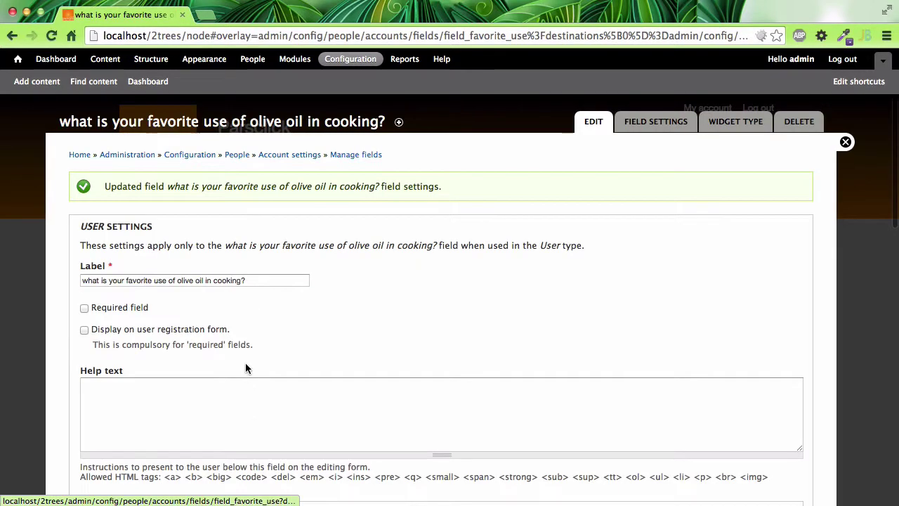
pyautogui.scroll(-5, 245, 364)
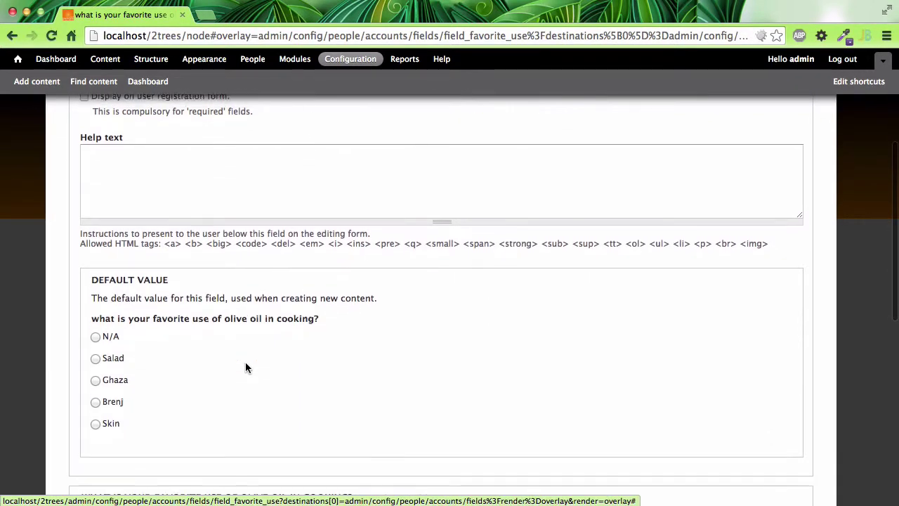
pyautogui.scroll(1, 245, 367)
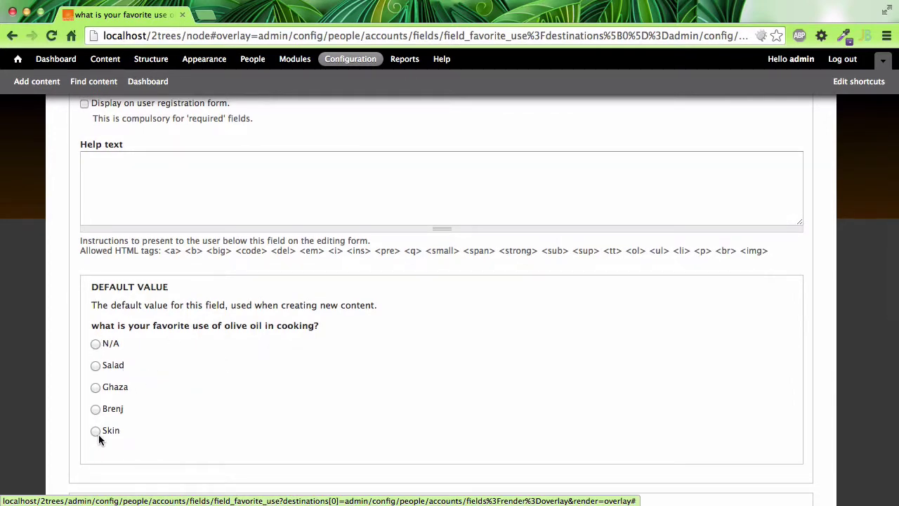
pyautogui.scroll(-10, 136, 399)
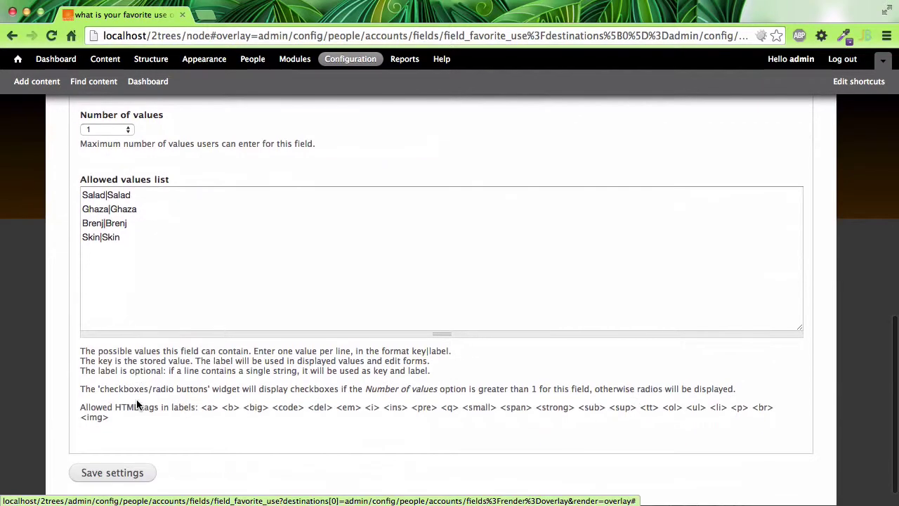
pyautogui.scroll(1, 137, 404)
pyautogui.click(124, 168)
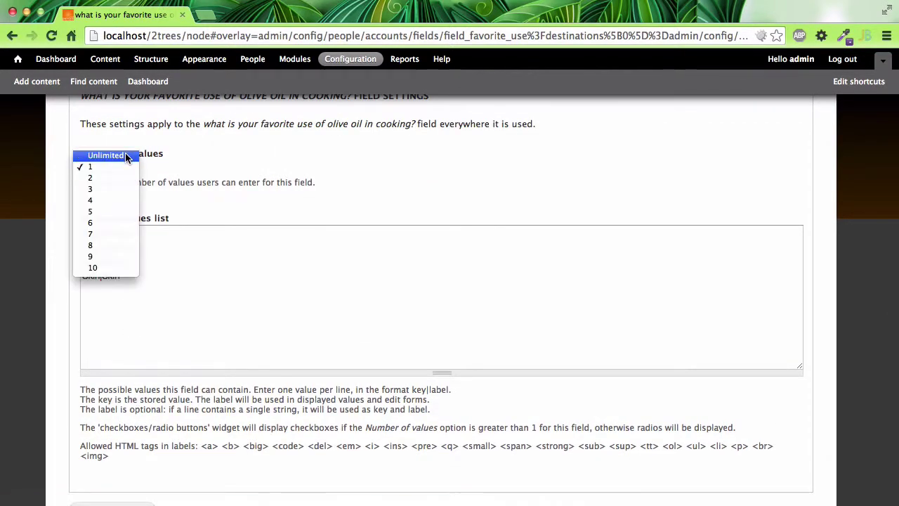
pyautogui.click(127, 155)
pyautogui.scroll(-2, 123, 421)
pyautogui.click(123, 442)
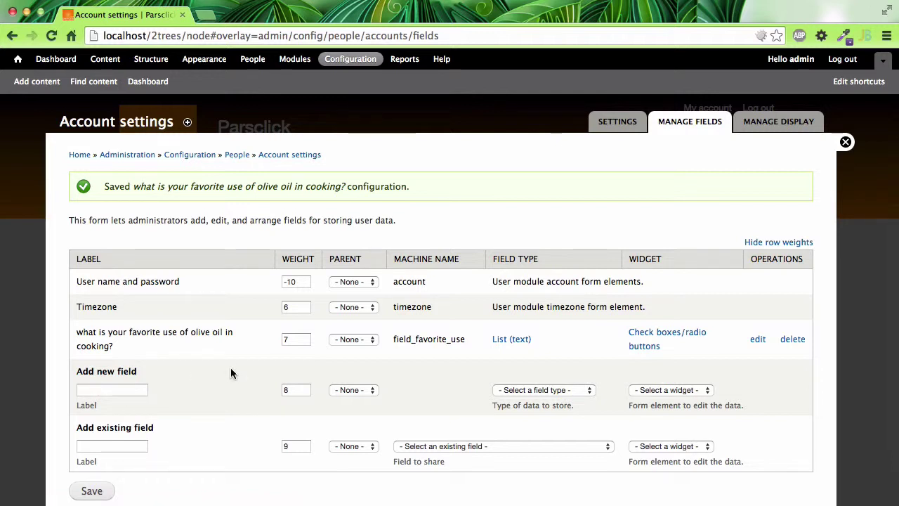
# Label a new user field 'What kind of olive oil do you like the most?'
pyautogui.click(135, 390)
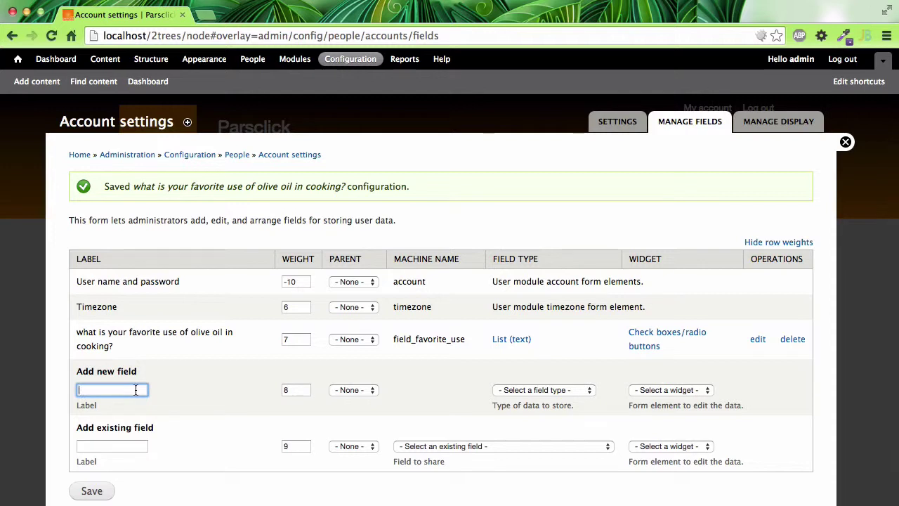
pyautogui.write('Do')
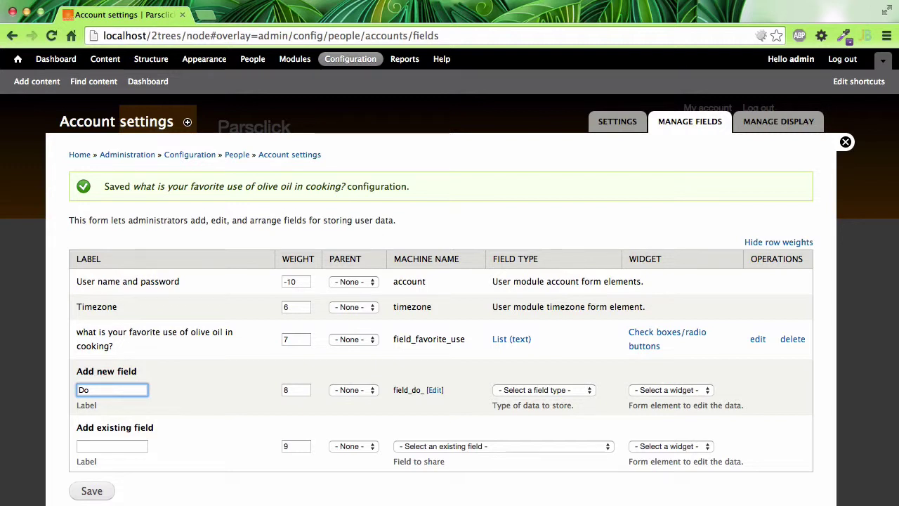
pyautogui.press('super+a')
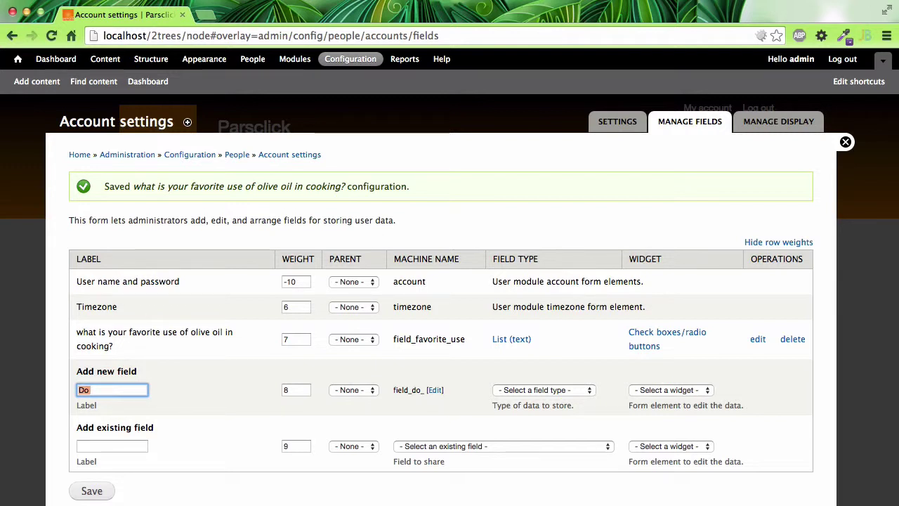
pyautogui.press('BackSpace')
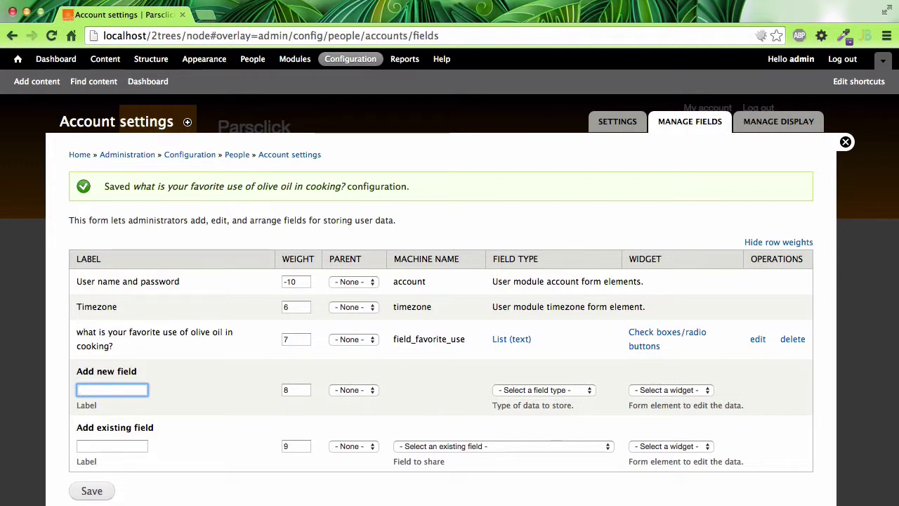
pyautogui.write('What kind ')
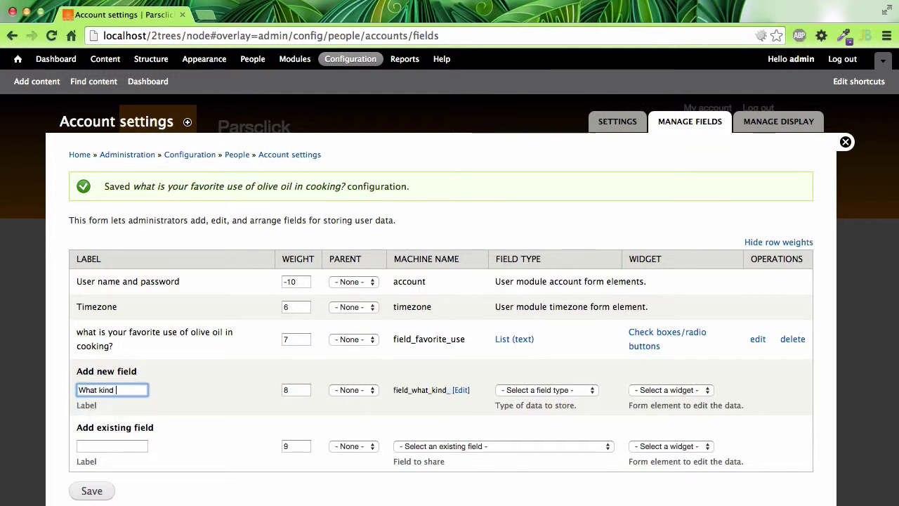
pyautogui.write('of olive ')
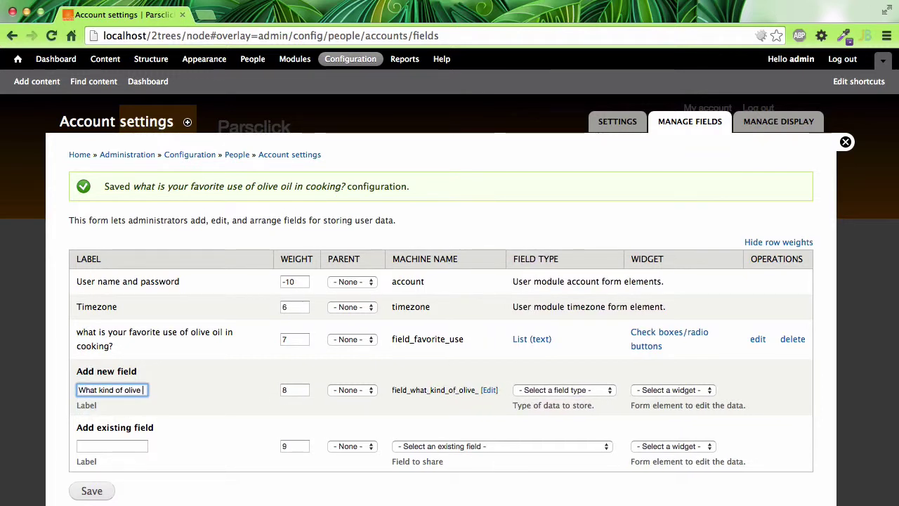
pyautogui.write('oil do yo')
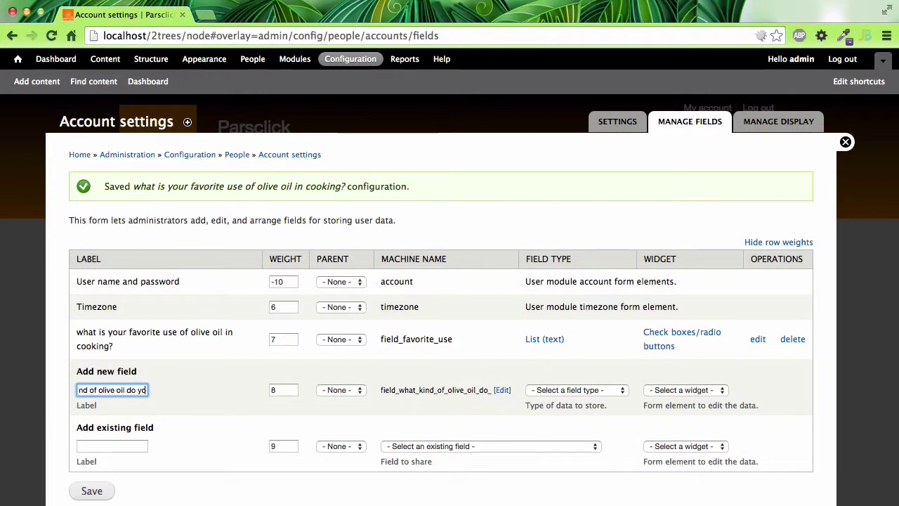
pyautogui.write('u like the most')
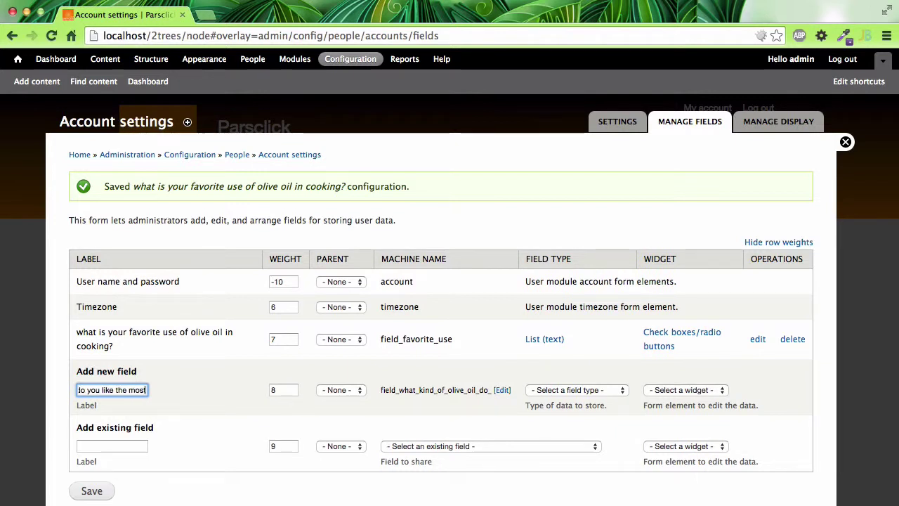
pyautogui.write('?')
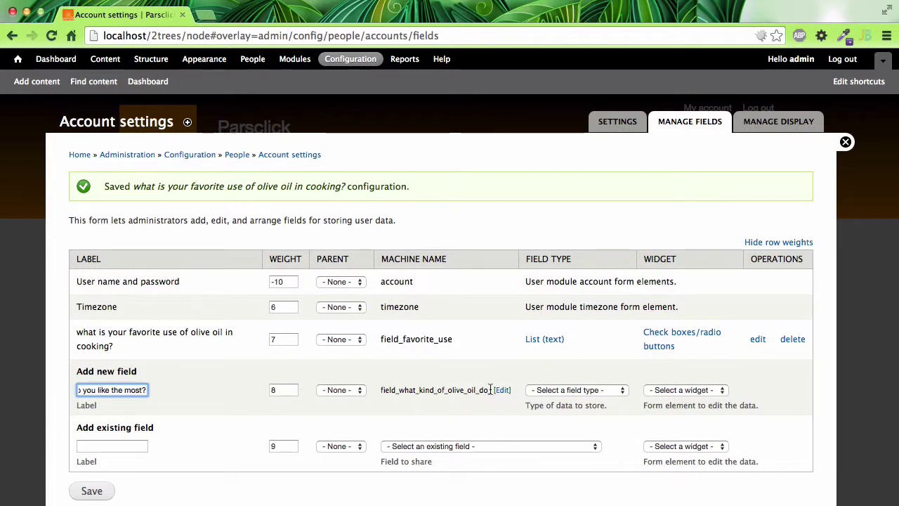
# Set its machine name to what_kind_oli, choose field type Text, and save
pyautogui.click(501, 389)
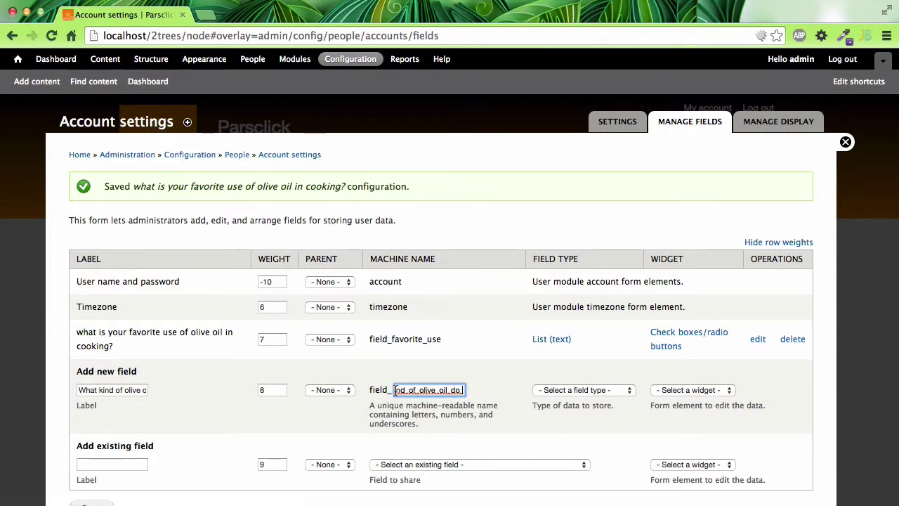
pyautogui.moveTo(396, 391); pyautogui.dragTo(492, 388)
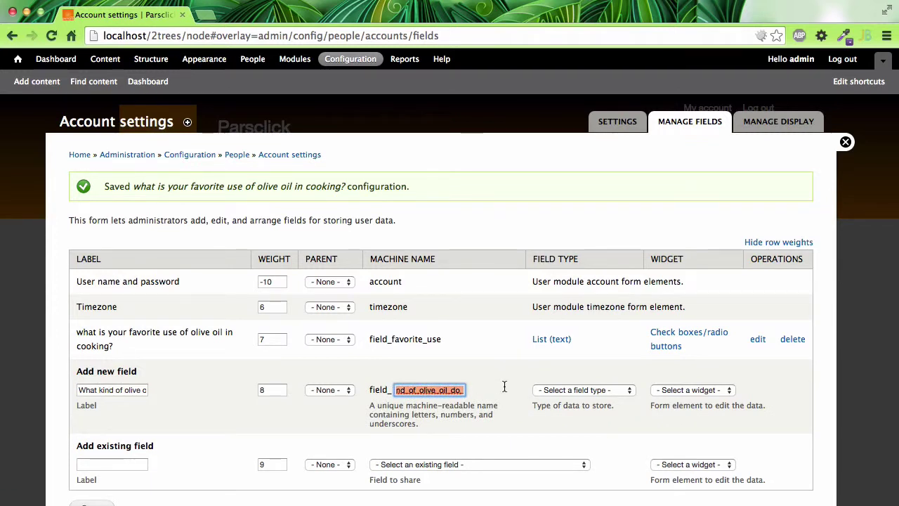
pyautogui.write('what_kk')
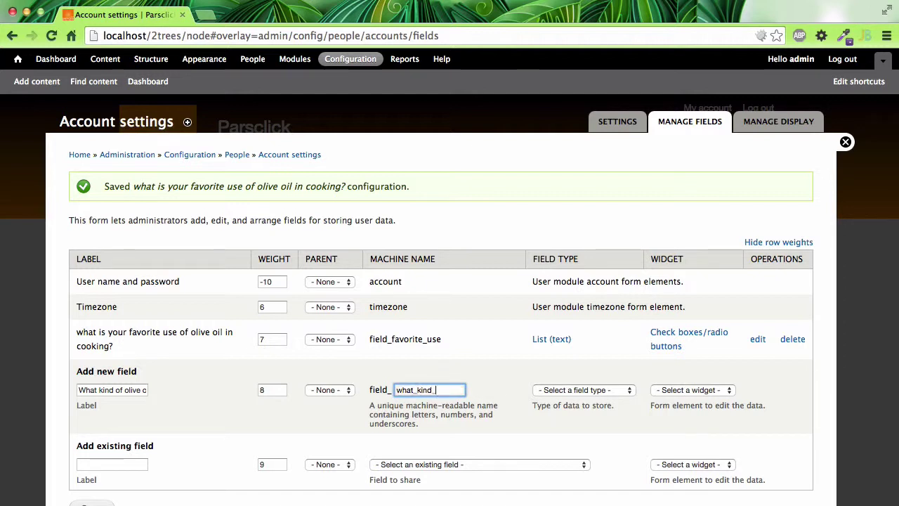
pyautogui.write('nd_oil')
pyautogui.click(642, 420)
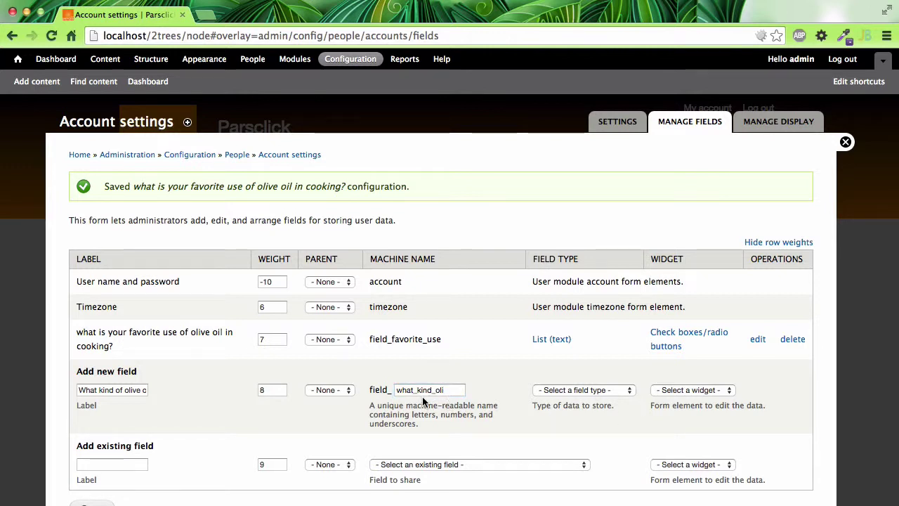
pyautogui.click(590, 390)
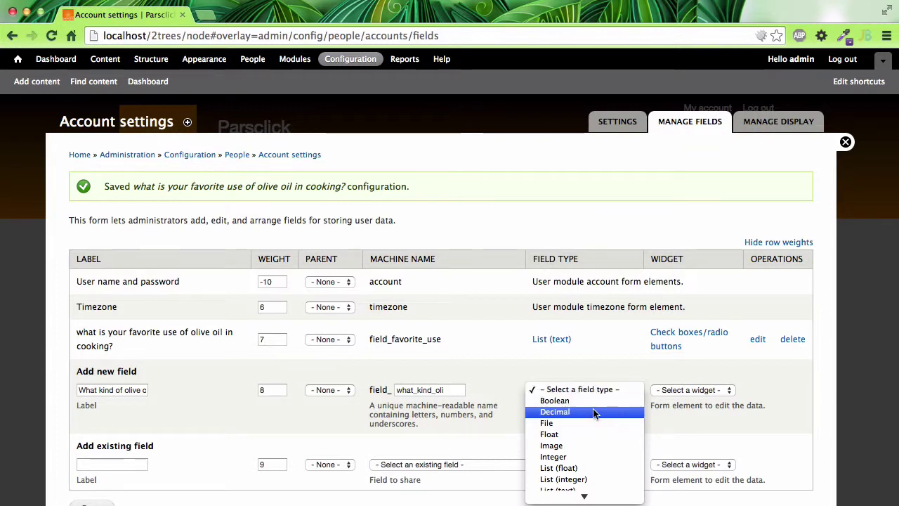
pyautogui.scroll(-2, 592, 410)
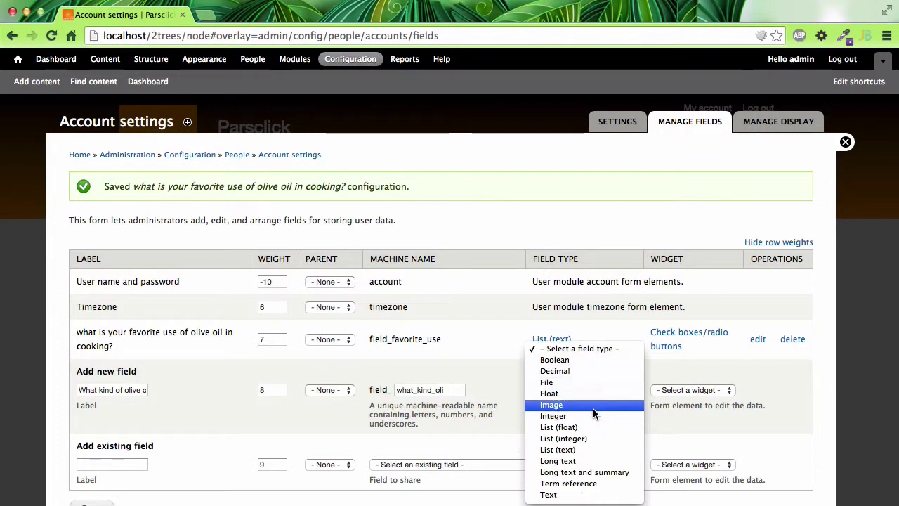
pyautogui.click(554, 495)
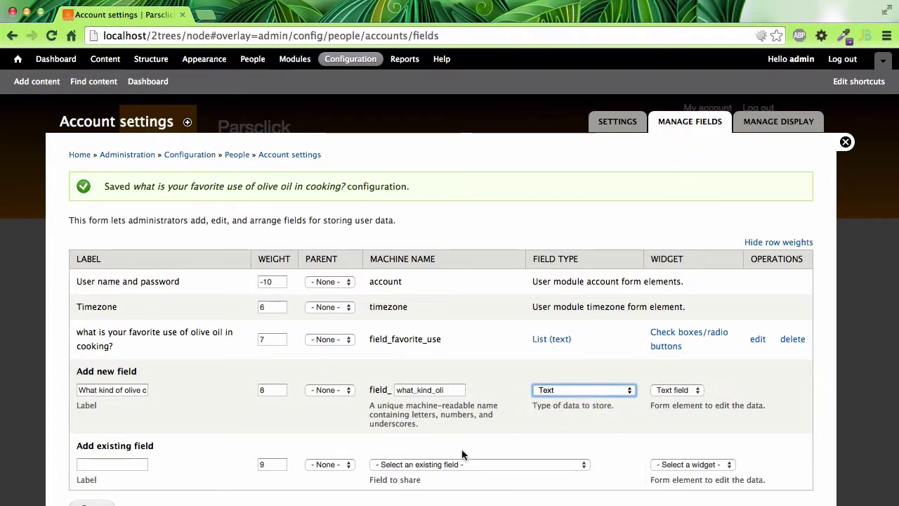
pyautogui.scroll(-1, 105, 470)
pyautogui.click(91, 479)
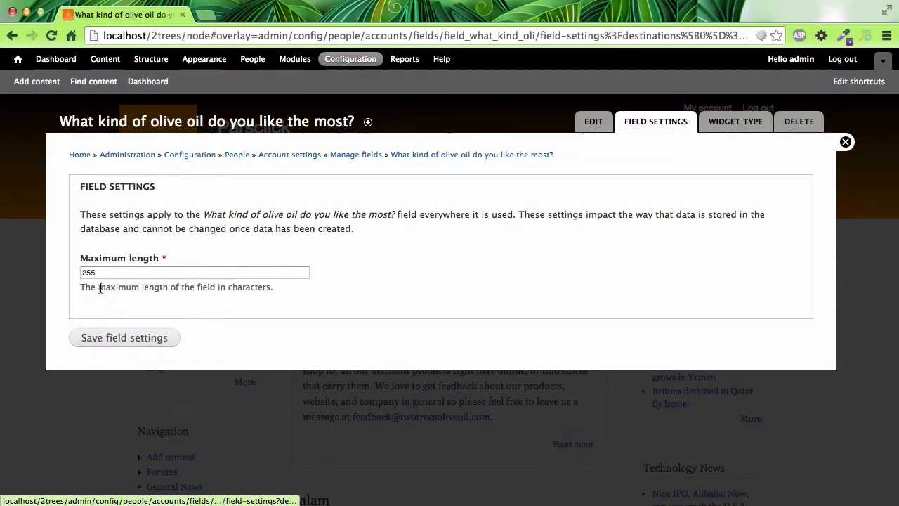
# Keep the 255-character maximum length and save the olive-oil-kind field settings
pyautogui.click(119, 339)
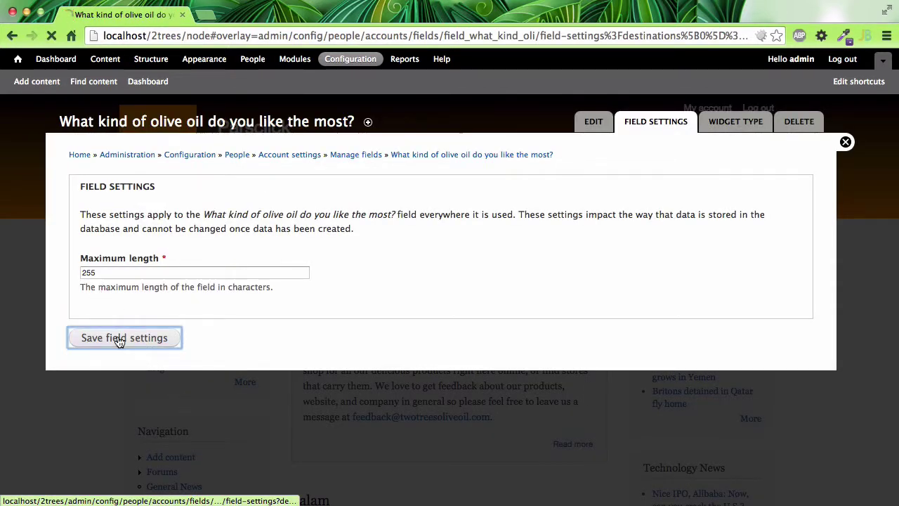
pyautogui.scroll(-10, 120, 341)
pyautogui.scroll(5, 120, 340)
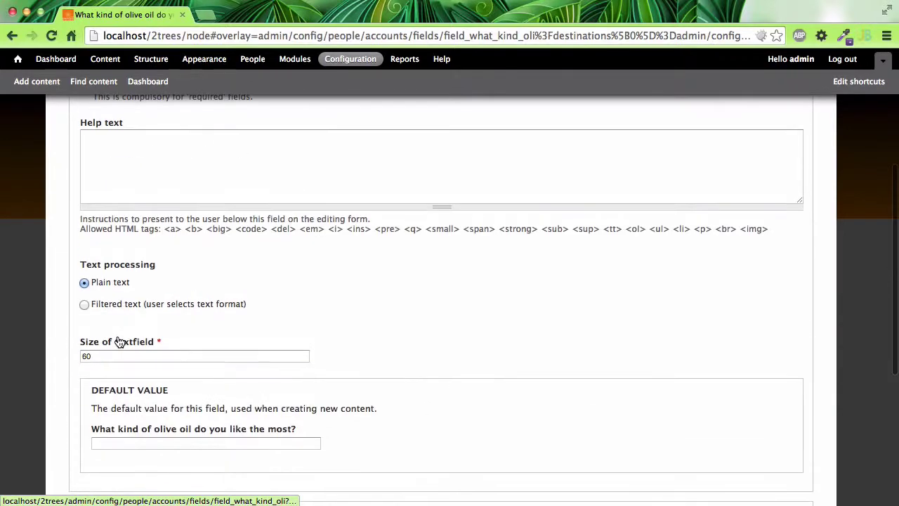
pyautogui.scroll(5, 119, 342)
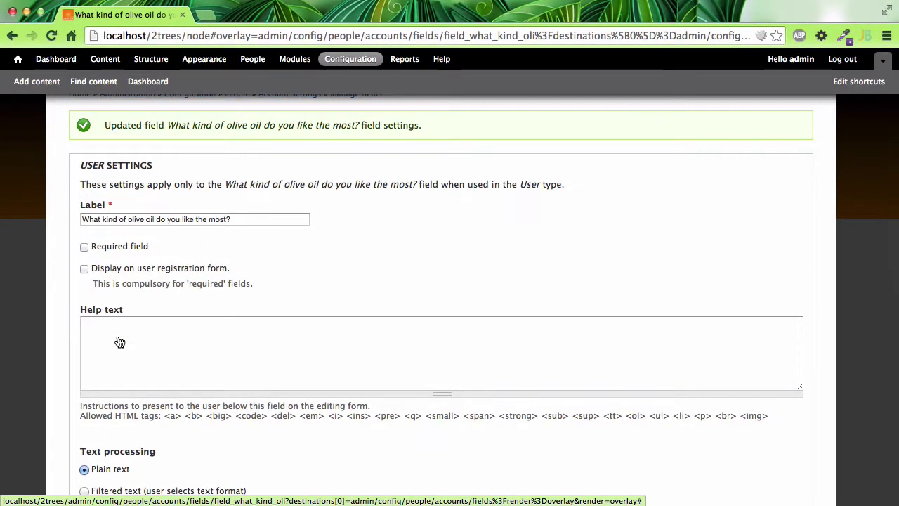
pyautogui.scroll(-2, 119, 342)
pyautogui.scroll(-5, 137, 307)
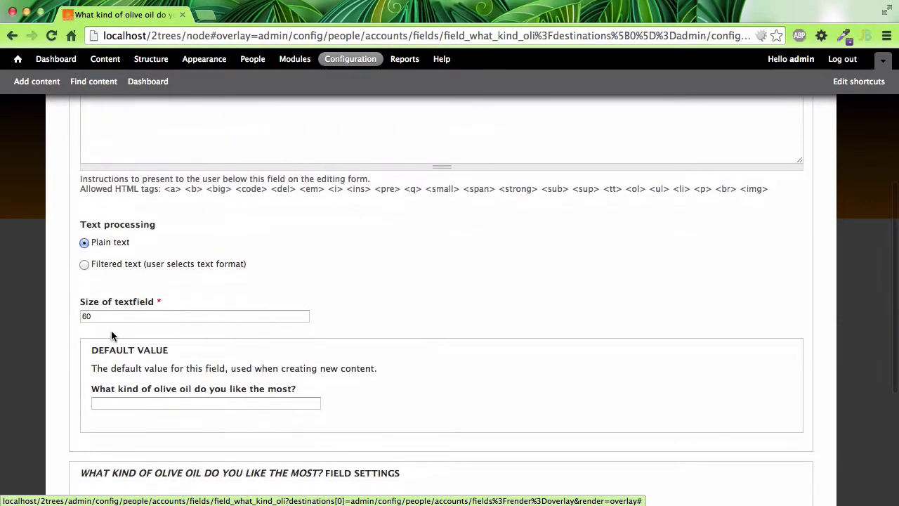
pyautogui.scroll(-7, 107, 332)
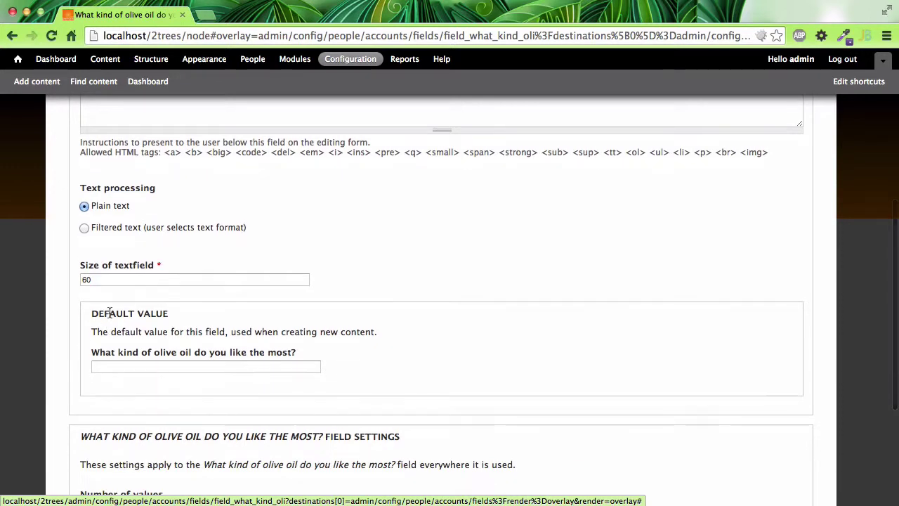
pyautogui.click(111, 437)
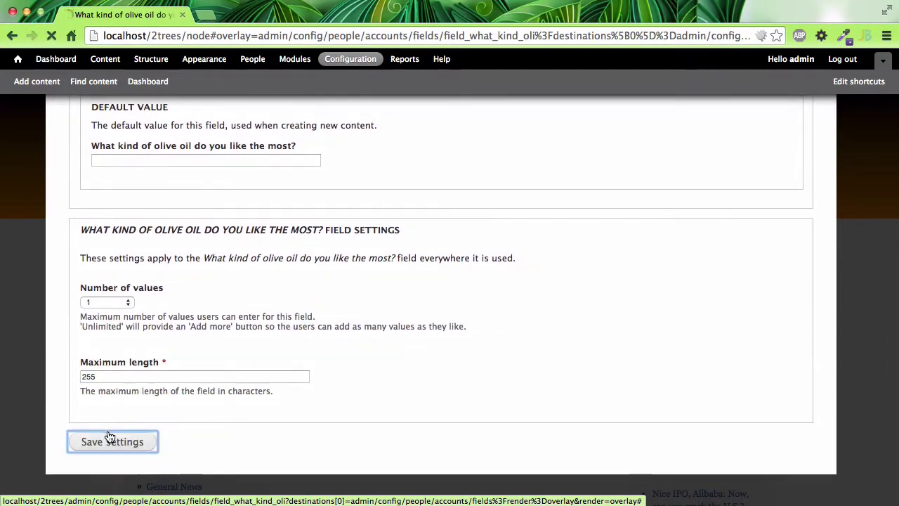
# Set weights to favorite-use 6, olive-oil-kind 7, Timezone 8, save, and close the overlay
pyautogui.scroll(-2, 245, 400)
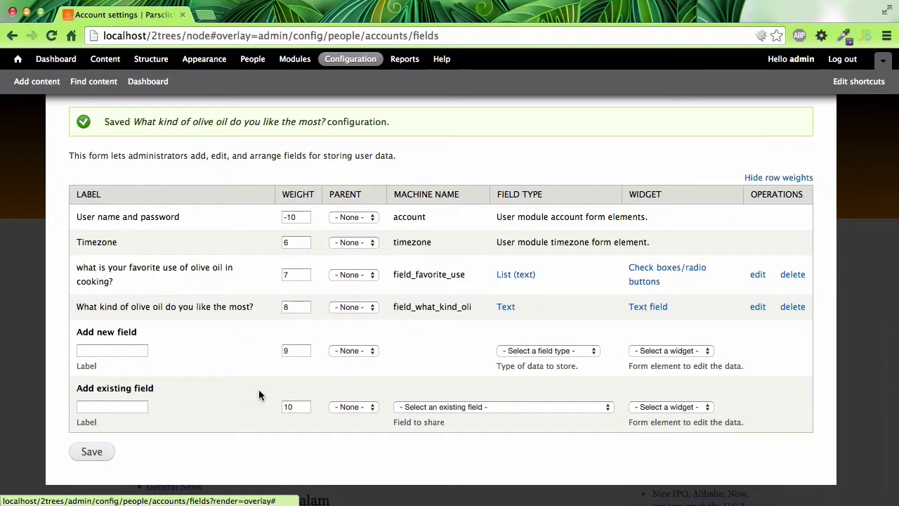
pyautogui.doubleClick(299, 275)
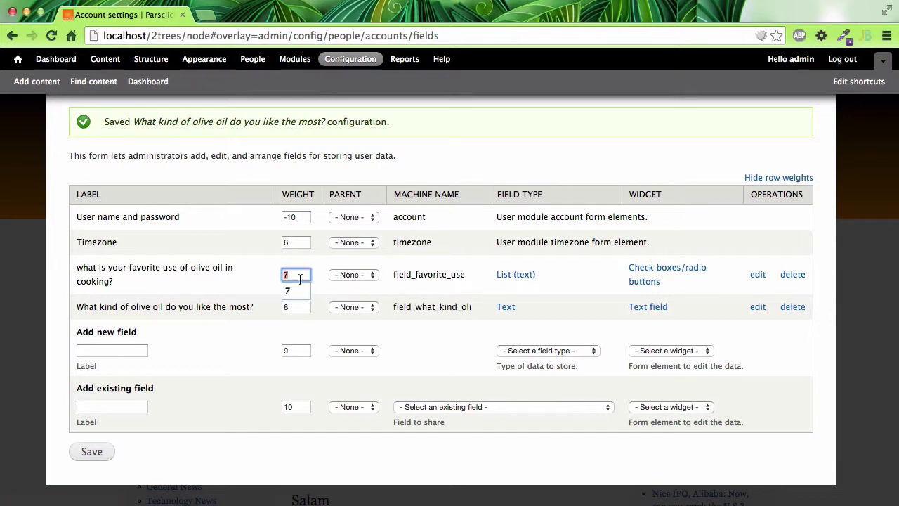
pyautogui.write('6')
pyautogui.doubleClick(296, 306)
pyautogui.write('7')
pyautogui.doubleClick(301, 242)
pyautogui.write('8')
pyautogui.click(91, 452)
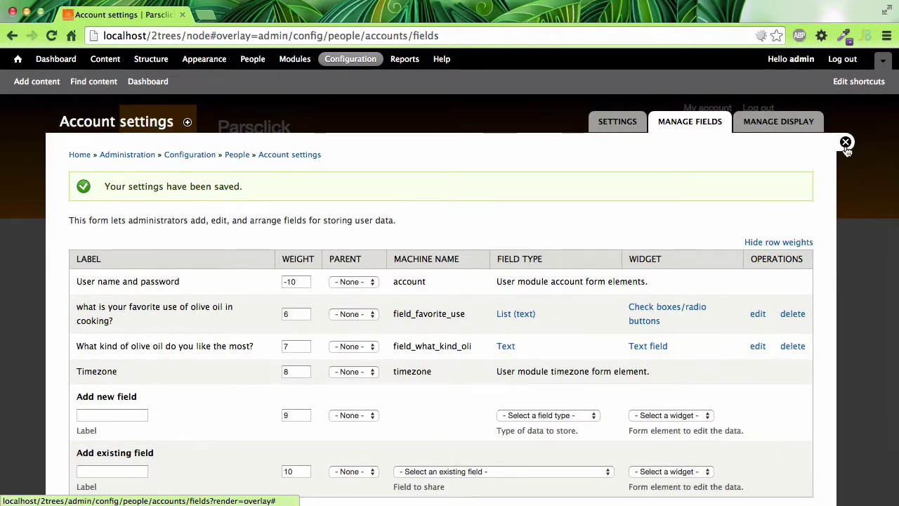
pyautogui.click(846, 143)
pyautogui.scroll(-6, 339, 398)
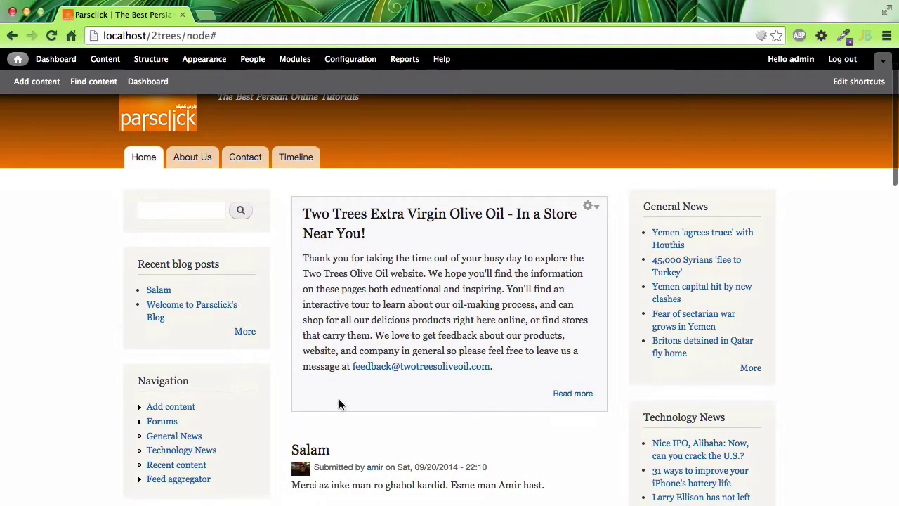
# Go from a post to its author's profile and open the Edit form
pyautogui.scroll(-3, 338, 398)
pyautogui.scroll(5, 339, 398)
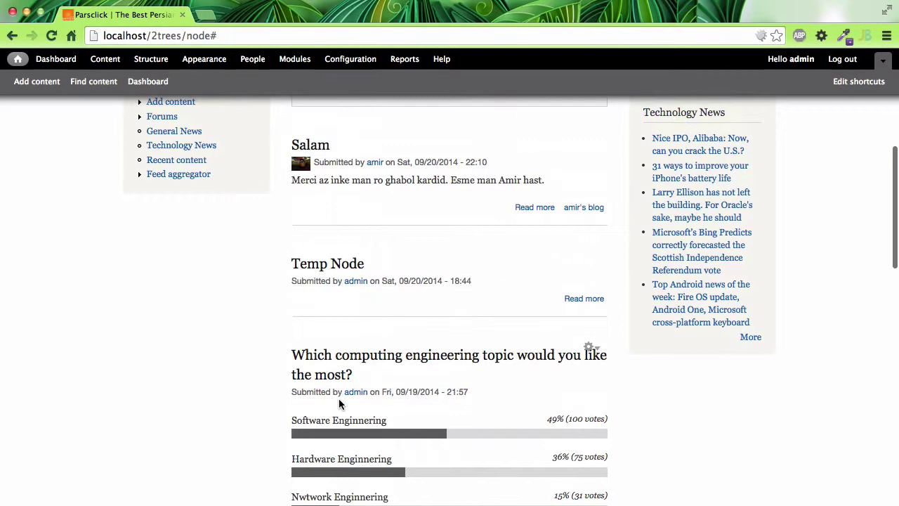
pyautogui.click(372, 224)
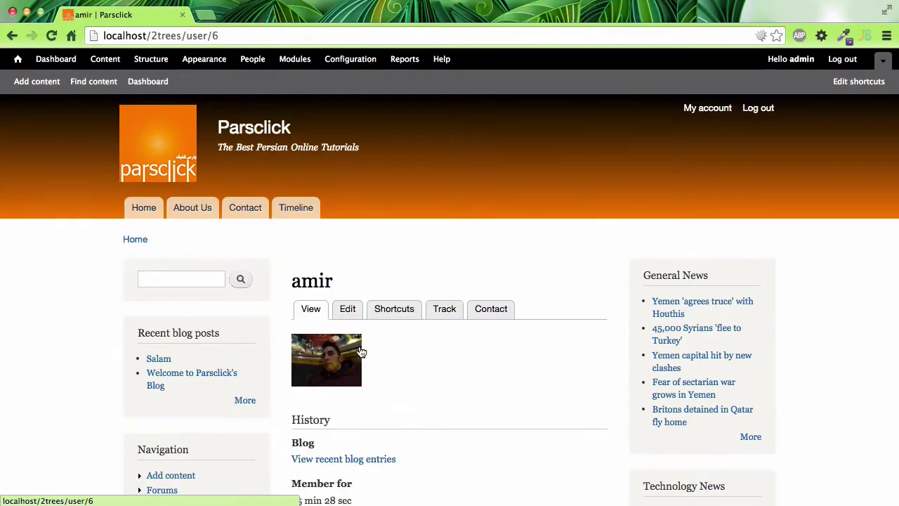
pyautogui.scroll(-5, 359, 348)
pyautogui.scroll(2, 359, 351)
pyautogui.scroll(3, 359, 351)
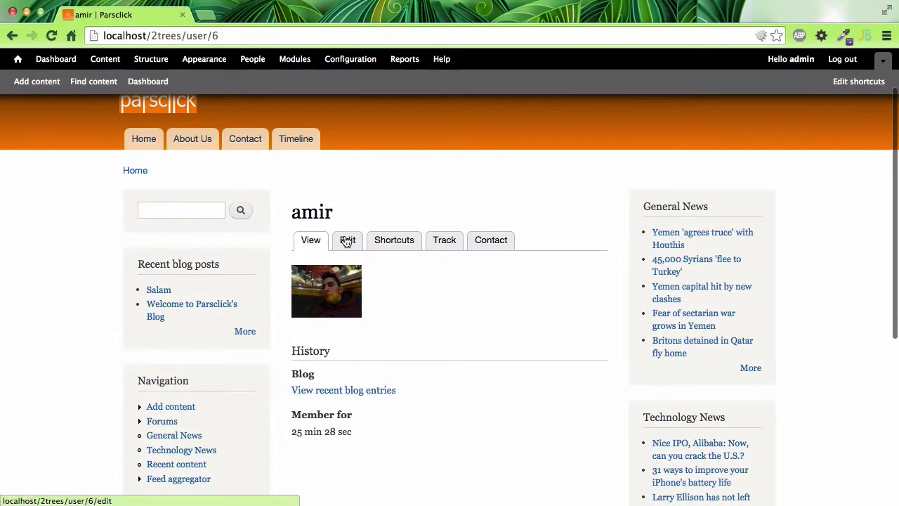
pyautogui.click(346, 239)
# Check the olive-oil checkboxes and kind field on the edit form, then close it
pyautogui.scroll(-10, 424, 312)
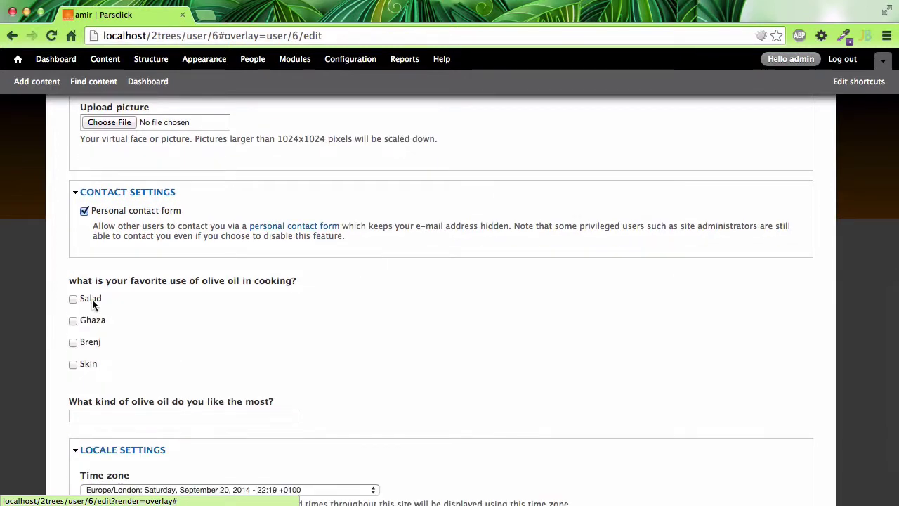
pyautogui.scroll(-2, 207, 381)
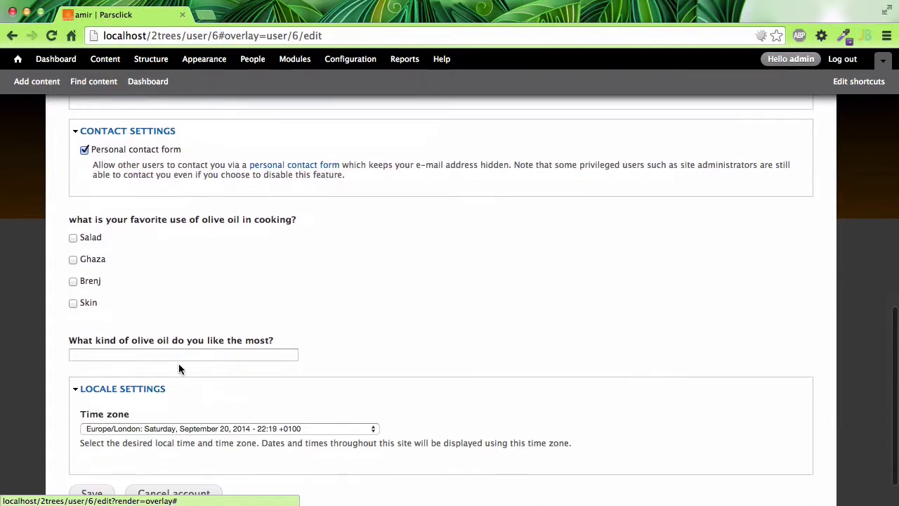
pyautogui.click(221, 346)
pyautogui.scroll(-2, 221, 343)
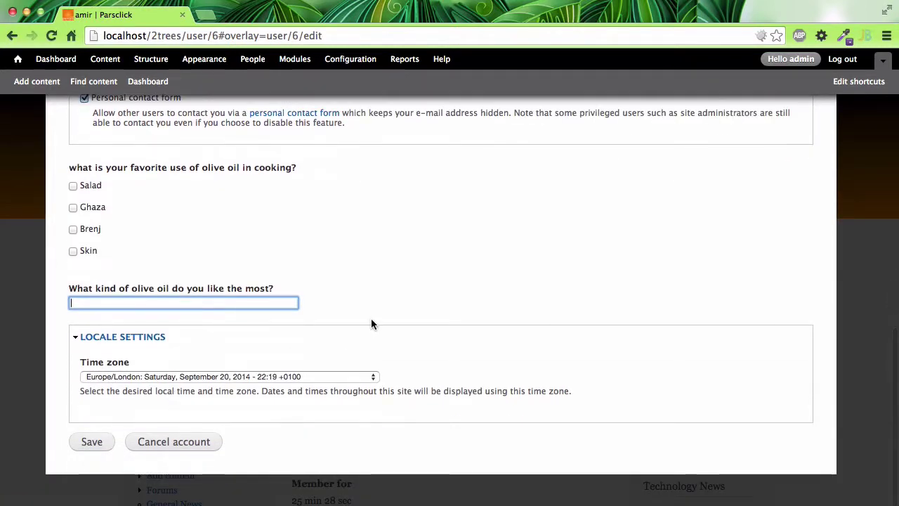
pyautogui.scroll(15, 371, 318)
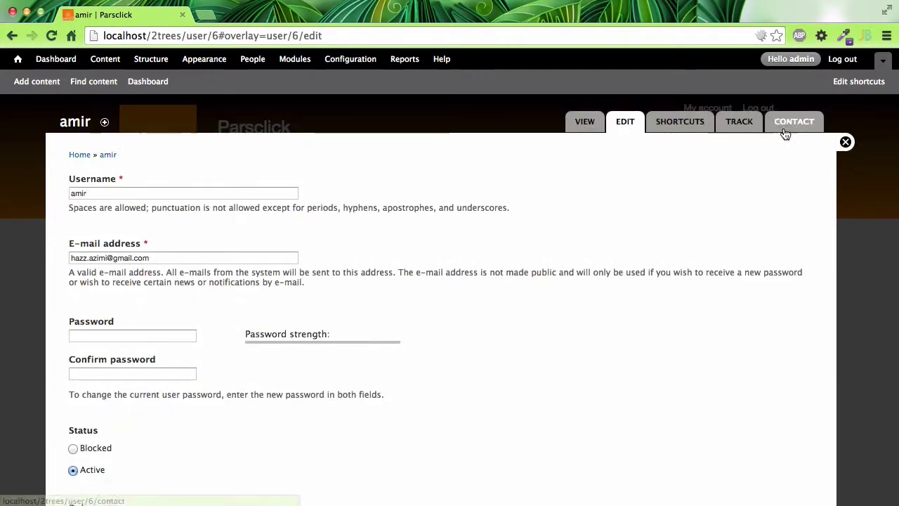
pyautogui.click(846, 144)
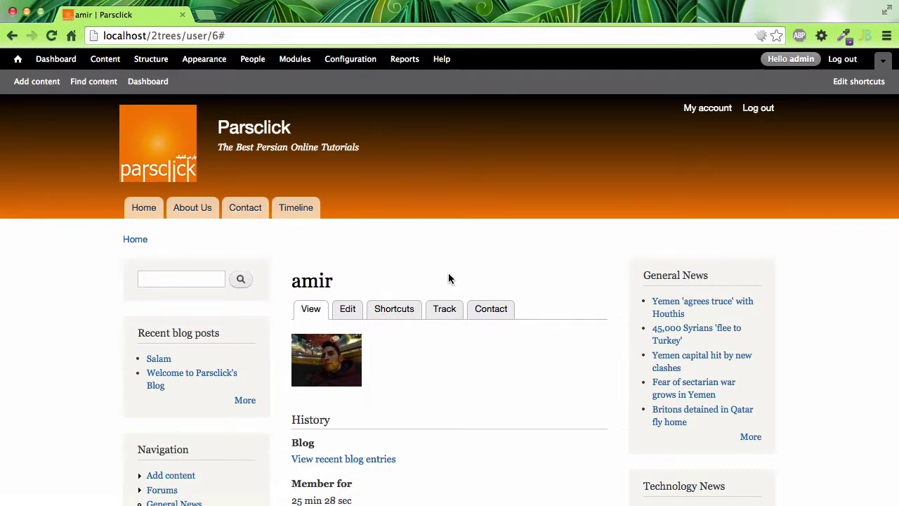
pyautogui.scroll(-5, 449, 279)
pyautogui.scroll(5, 449, 278)
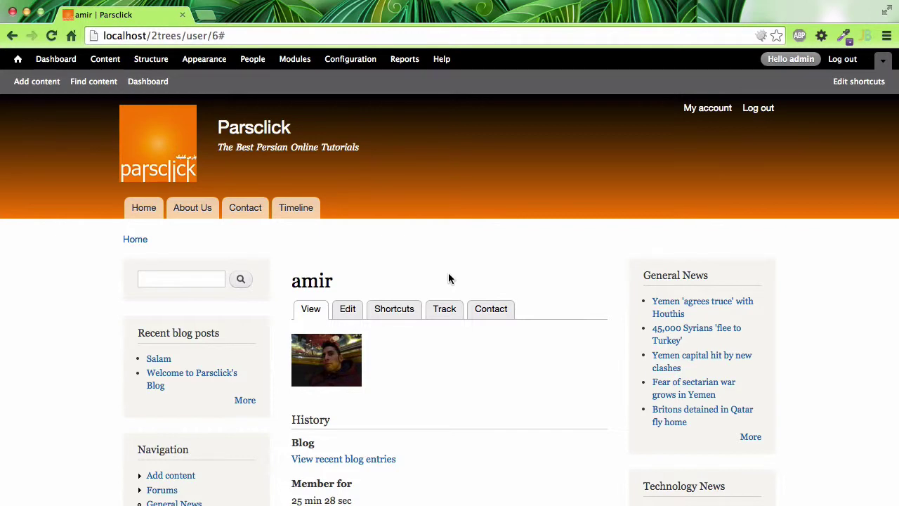
pyautogui.scroll(-5, 448, 279)
pyautogui.scroll(5, 448, 278)
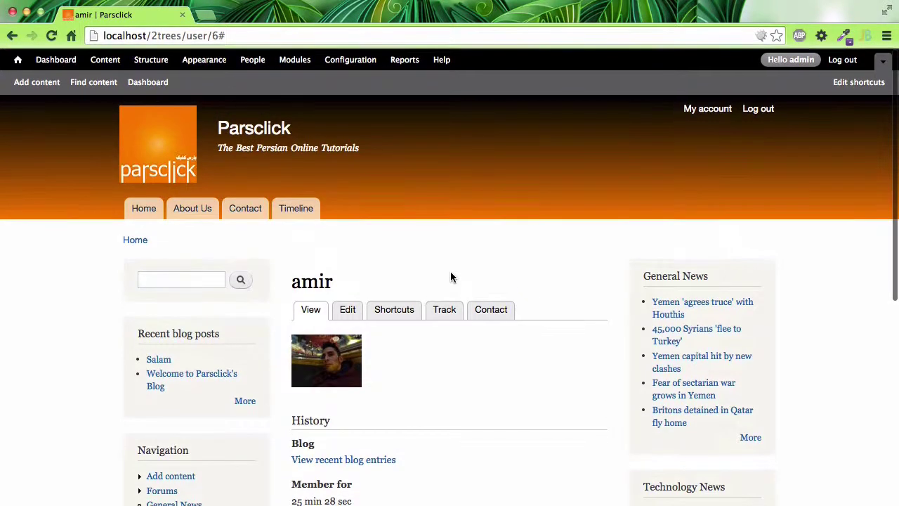
# Log out and view the Create new account registration form
pyautogui.click(758, 110)
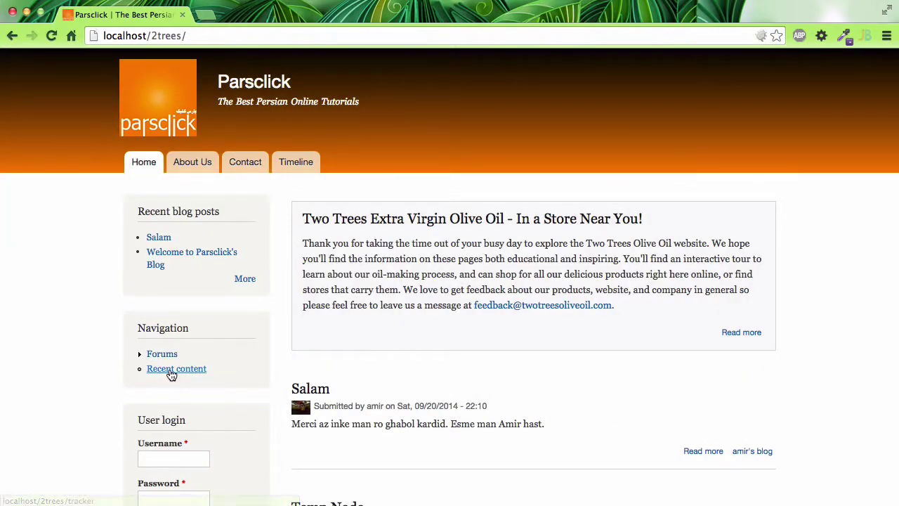
pyautogui.scroll(-3, 171, 444)
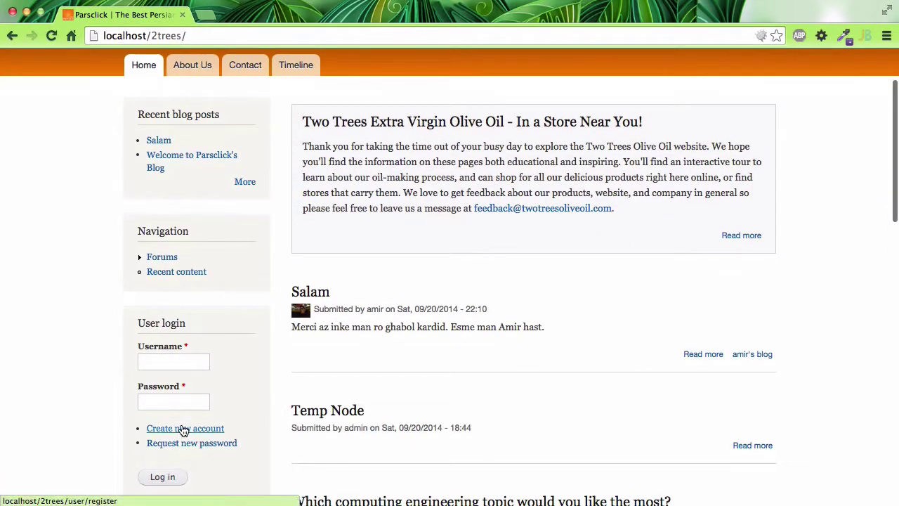
pyautogui.click(184, 430)
pyautogui.scroll(-1, 391, 304)
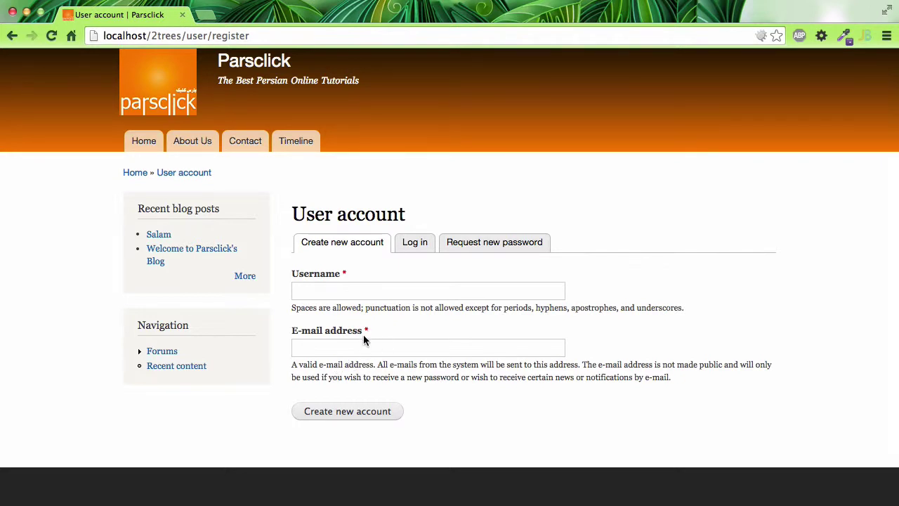
pyautogui.hscroll(-5, 304, 372)
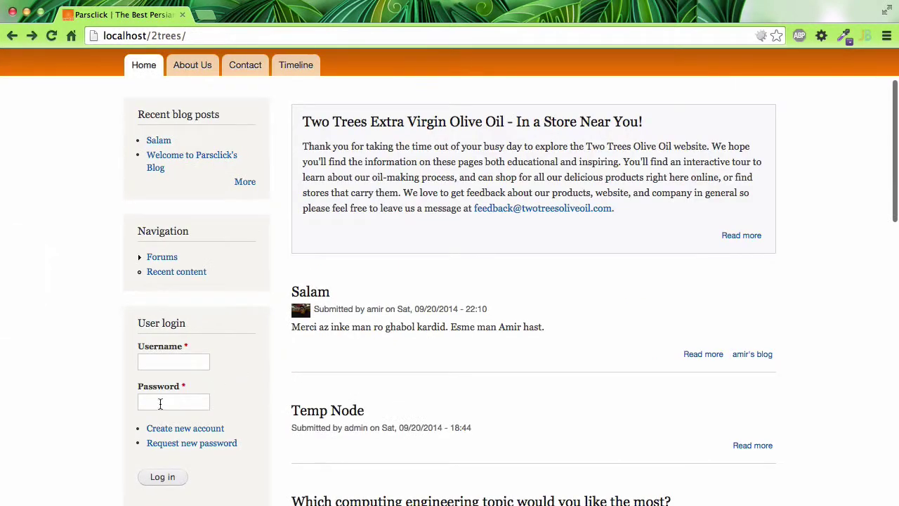
# Log back in with the saved administrator username and its password
pyautogui.click(195, 362)
pyautogui.click(195, 362)
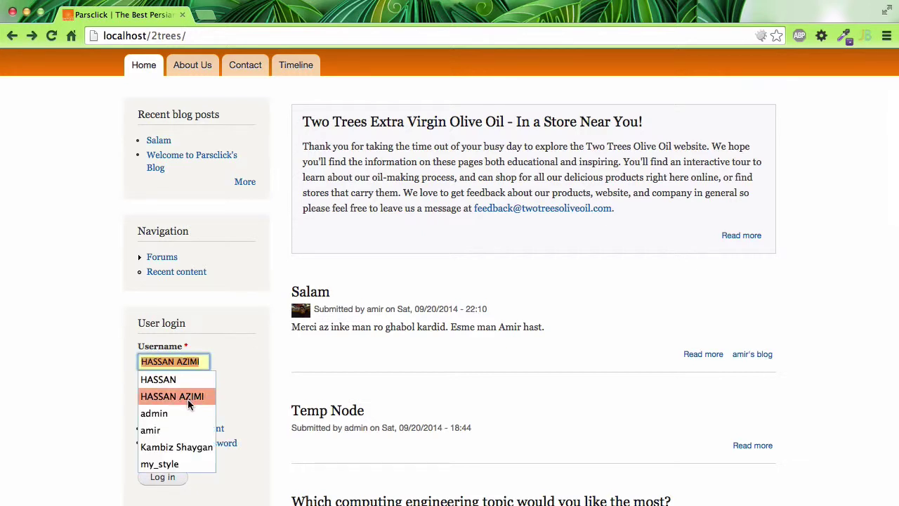
pyautogui.click(162, 412)
pyautogui.click(197, 404)
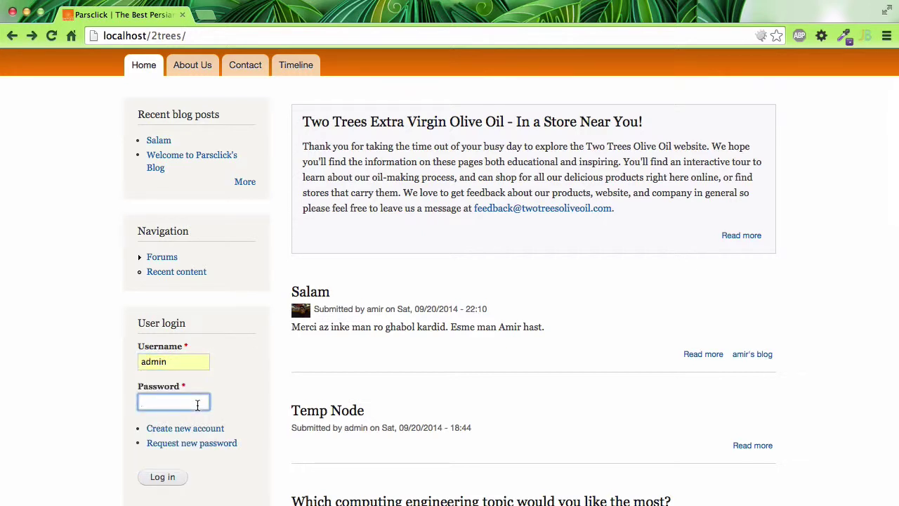
pyautogui.write('admin1')
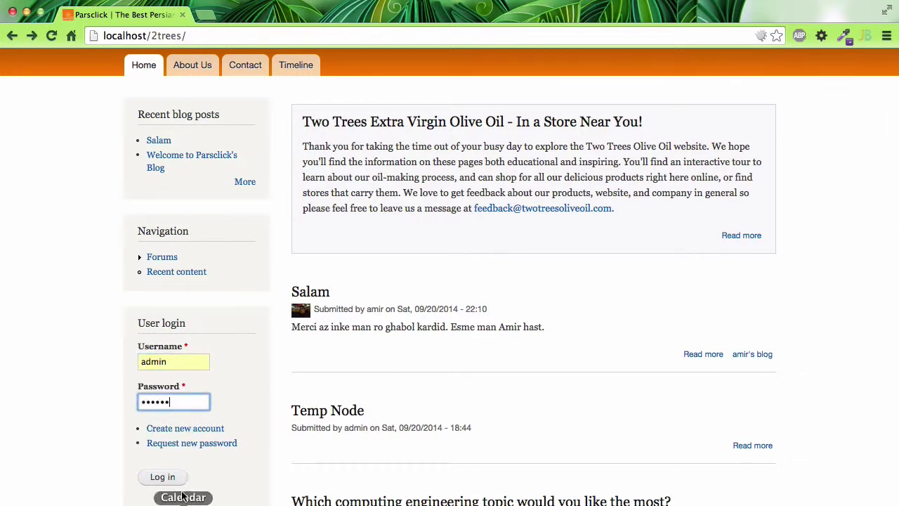
pyautogui.click(174, 477)
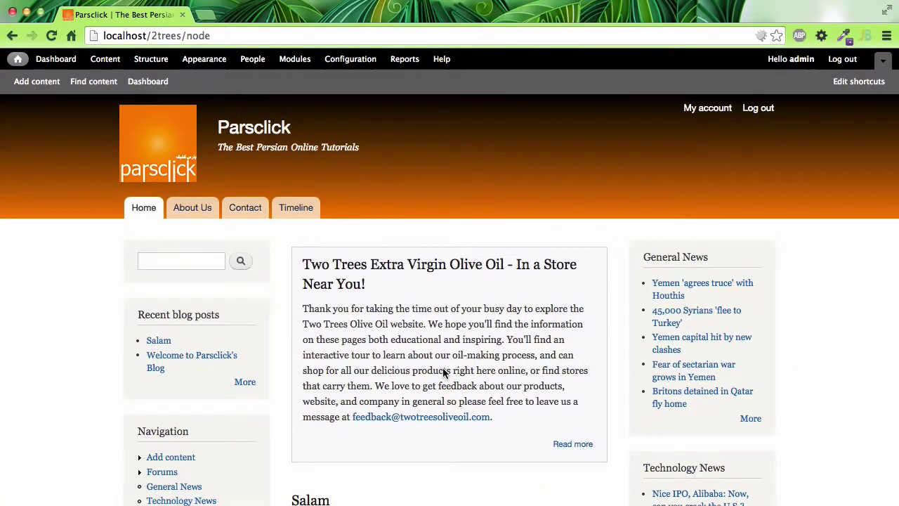